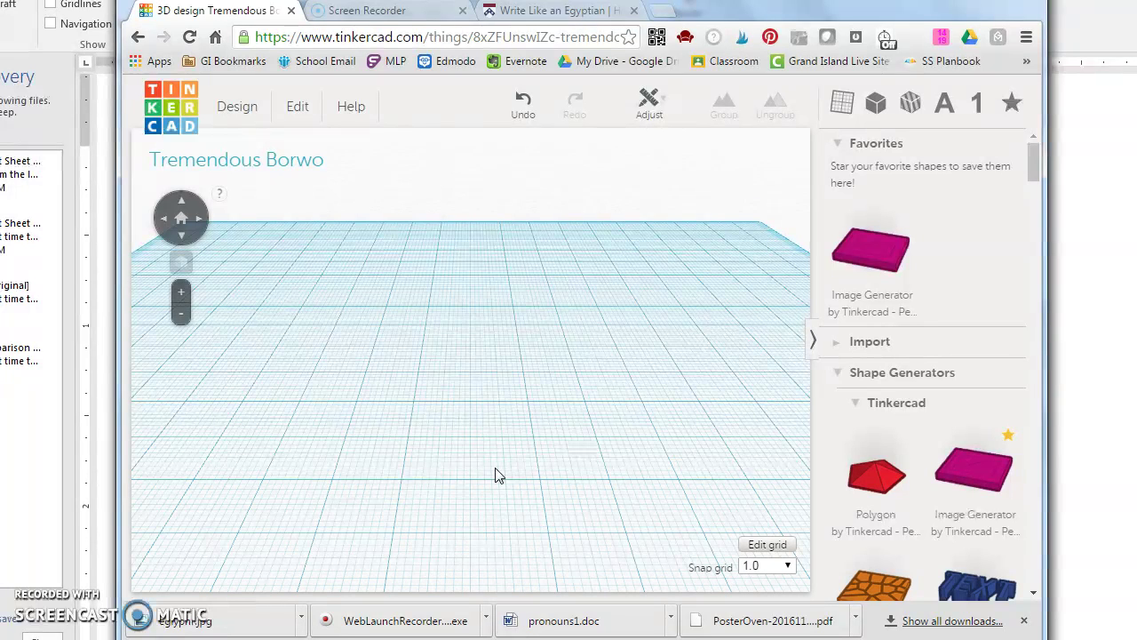
Switch to the Penn Museum's Write Like an Egyptian page and inscribe the first name as a hieroglyph cartouche.
{"action": "left_click", "coordinate": [433, 453]}
{"action": "left_click", "coordinate": [528, 11]}
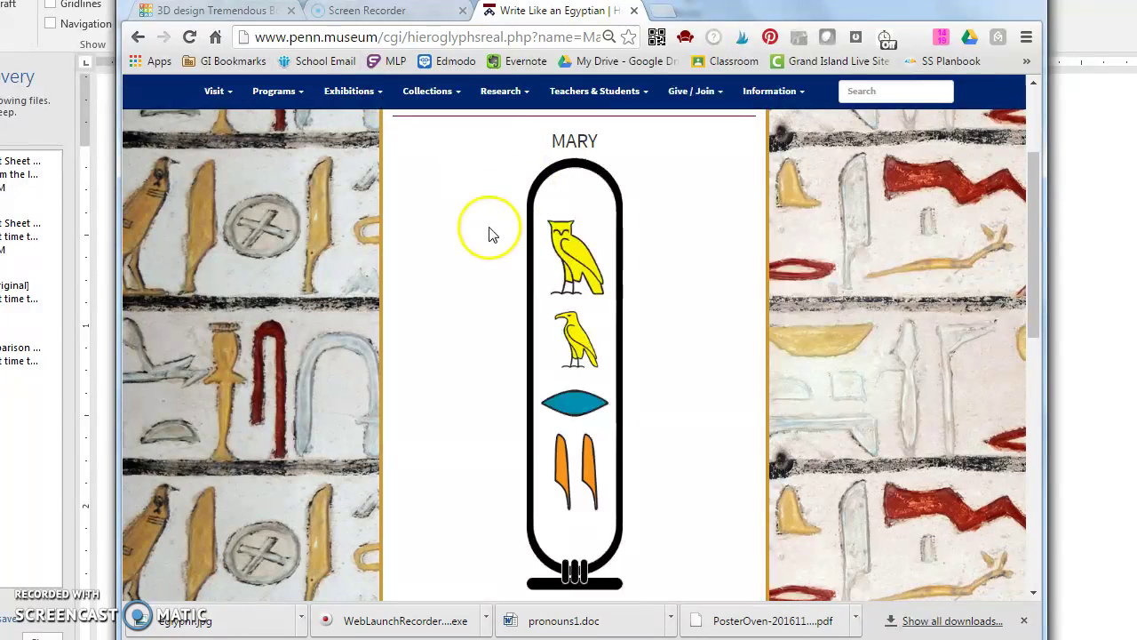
{"action": "left_click", "coordinate": [138, 36]}
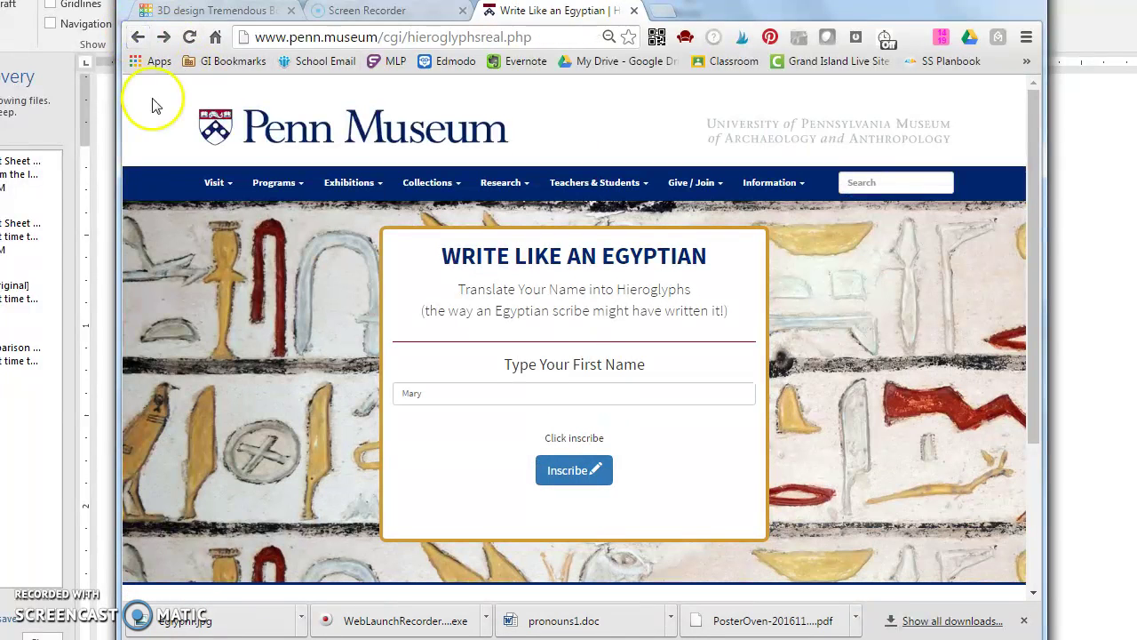
{"action": "double_click", "coordinate": [426, 394]}
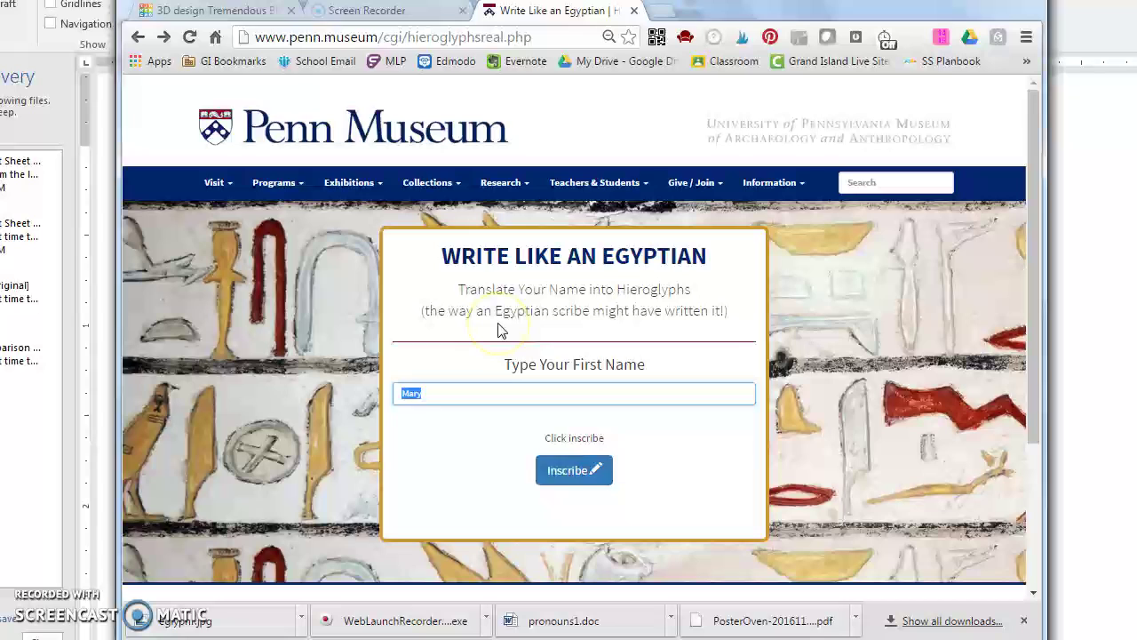
{"action": "type", "text": "mary"}
{"action": "left_click", "coordinate": [576, 470]}
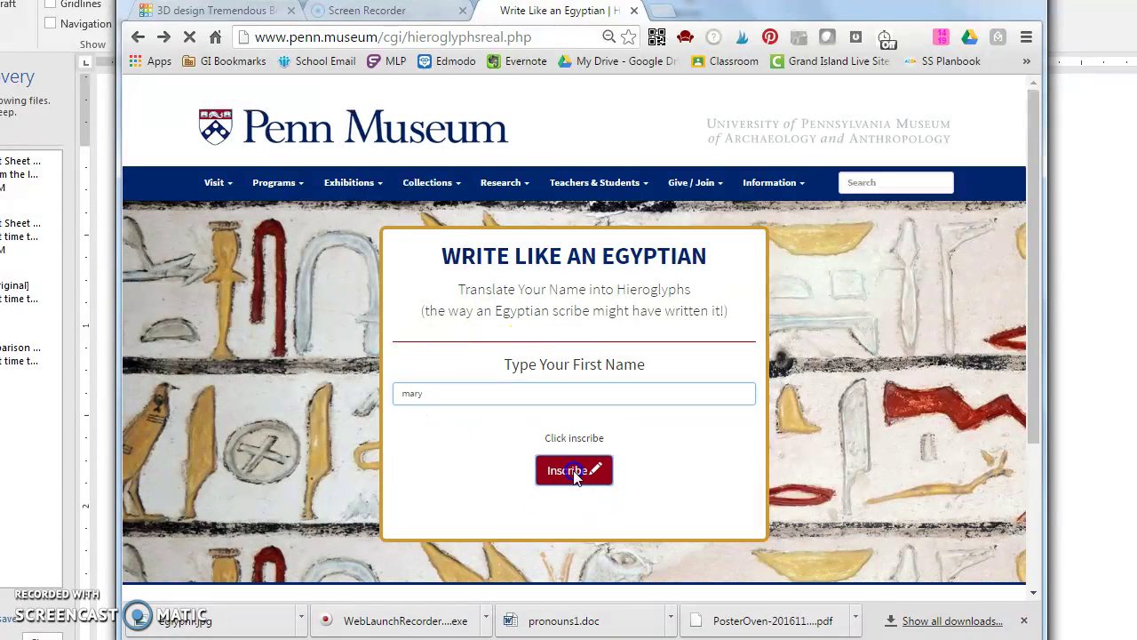
{"action": "scroll", "coordinate": [484, 415], "scroll_direction": "down", "scroll_amount": 3}
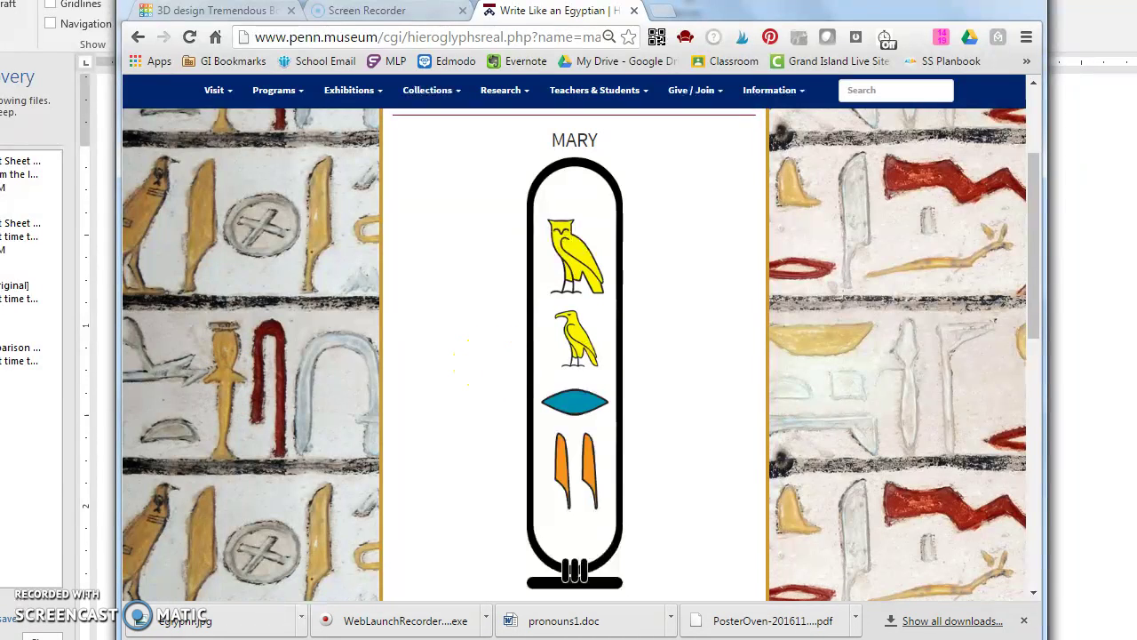
Open Snipping Tool and capture the hieroglyphs inside the cartouche, leaving out its black outline.
{"action": "key", "text": "super"}
{"action": "left_click", "coordinate": [18, 250]}
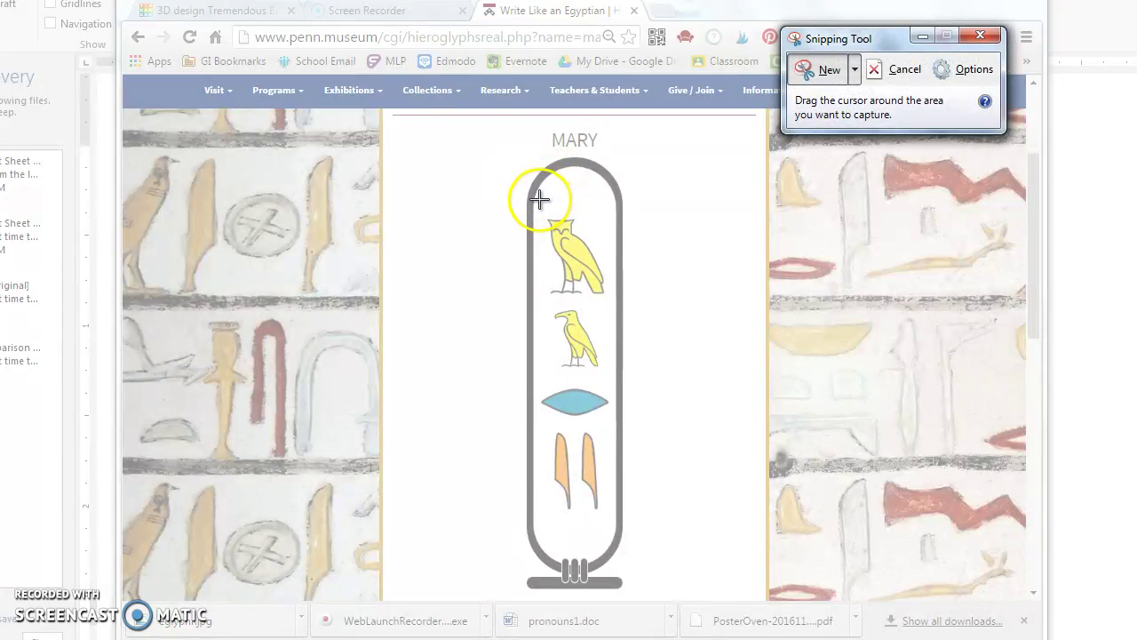
{"action": "left_click_drag", "start_coordinate": [539, 201], "coordinate": [611, 524]}
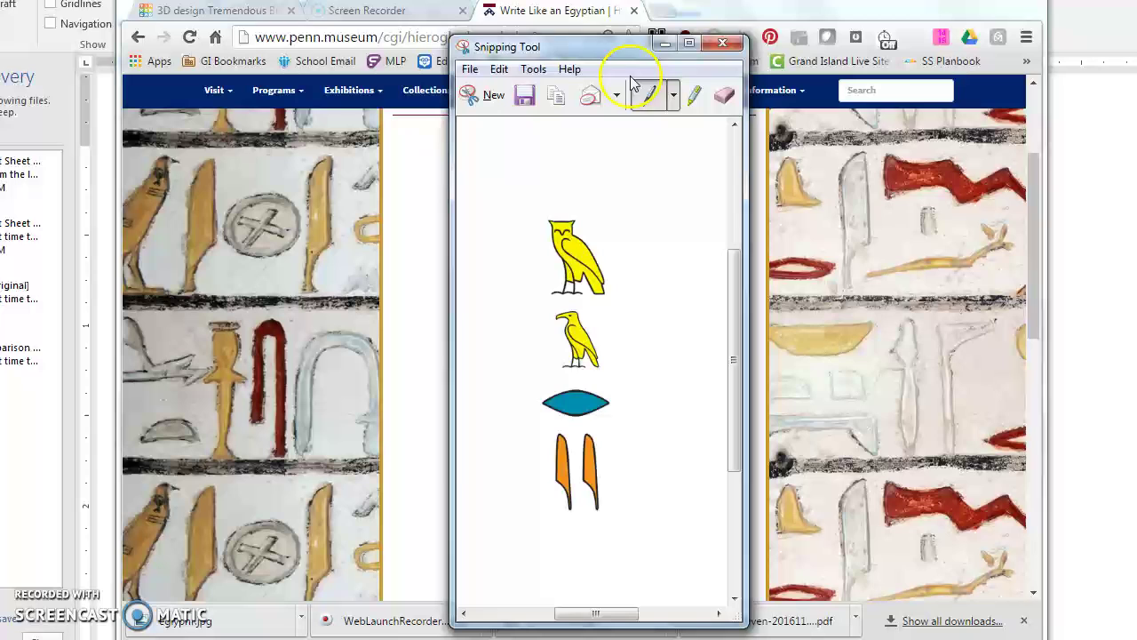
Save the snip in the Downloads folder as a JPEG file named egypt and close Snipping Tool.
{"action": "left_click", "coordinate": [522, 100]}
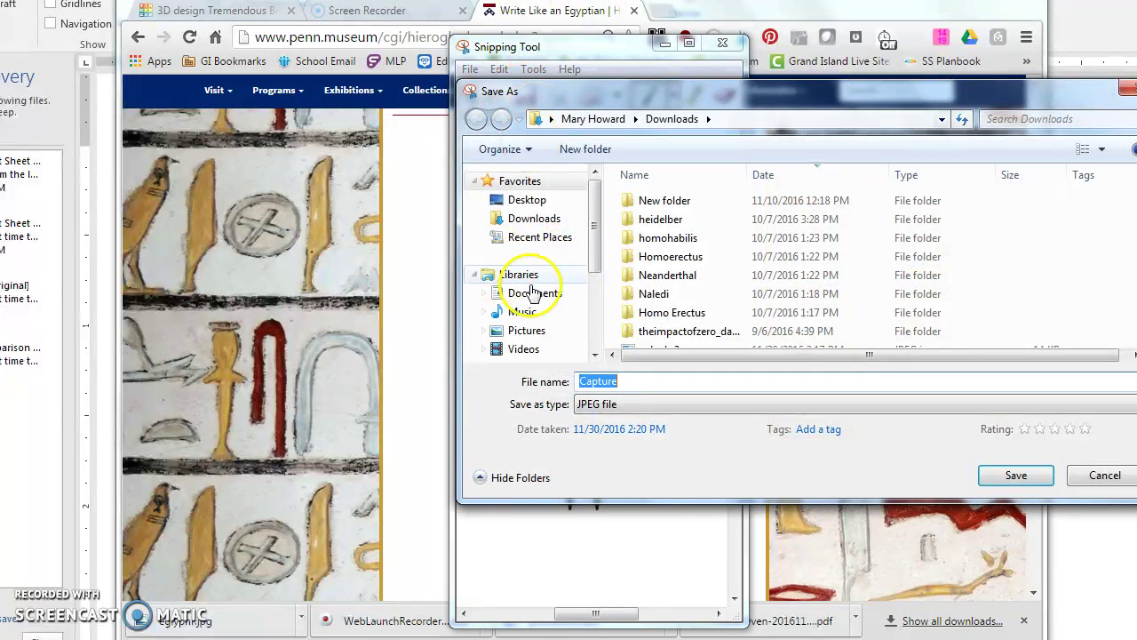
{"action": "type", "text": "ecy"}
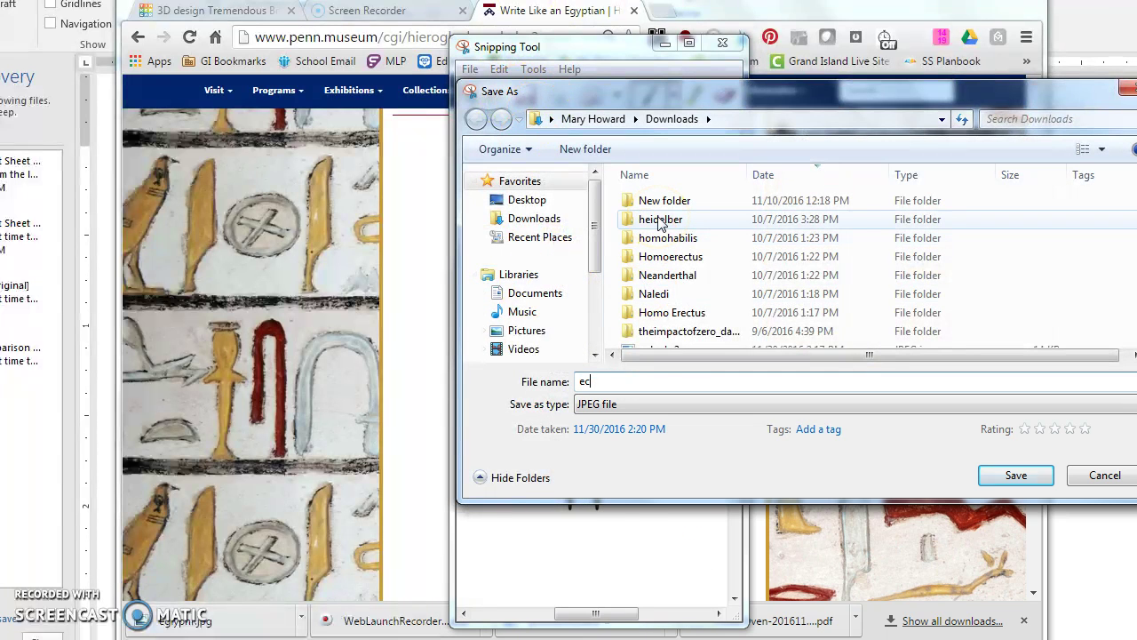
{"action": "key", "text": "BackSpace"}
{"action": "type", "text": "gypt"}
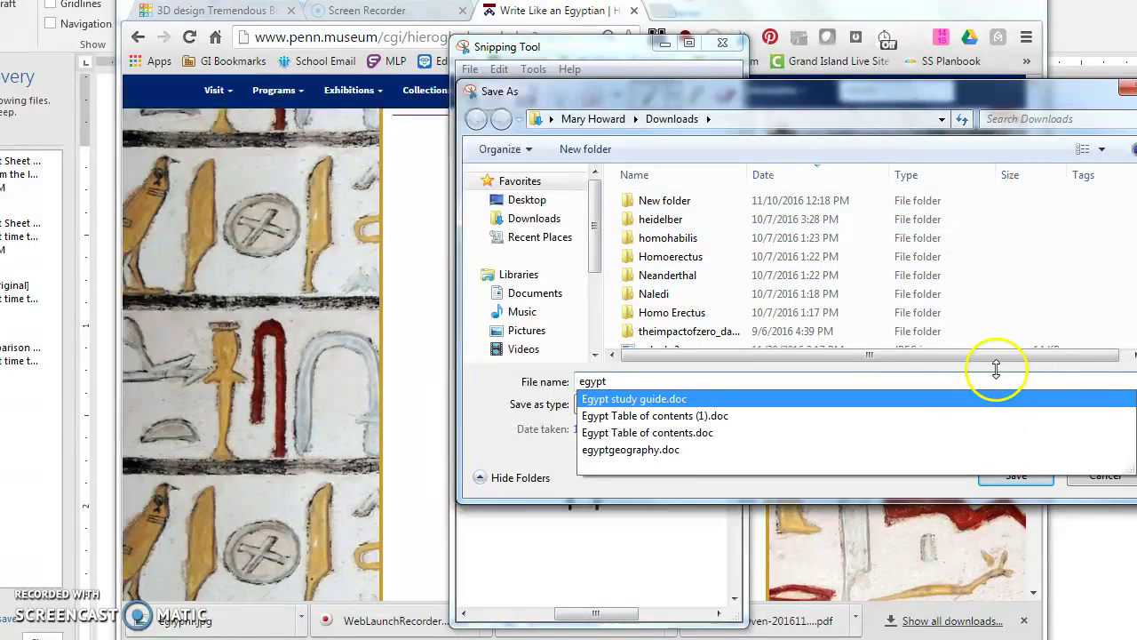
{"action": "left_click", "coordinate": [1017, 480]}
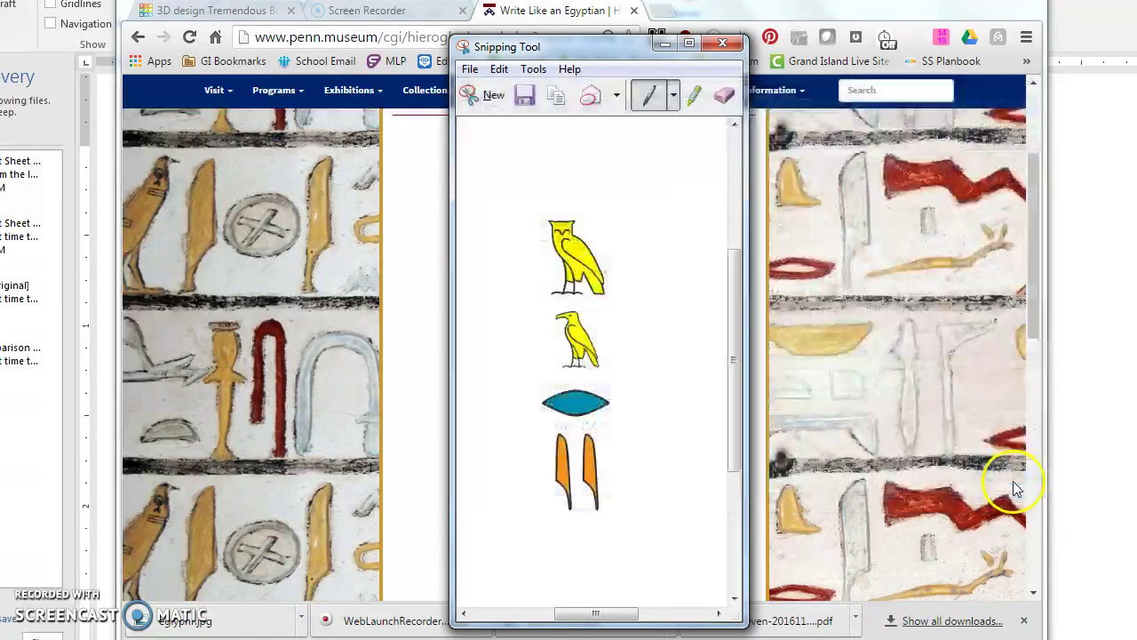
{"action": "left_click", "coordinate": [722, 46]}
Switch back to the Tinkercad design and place an Image Generator shape from the Tinkercad shape generators on the workplane.
{"action": "left_click", "coordinate": [195, 12]}
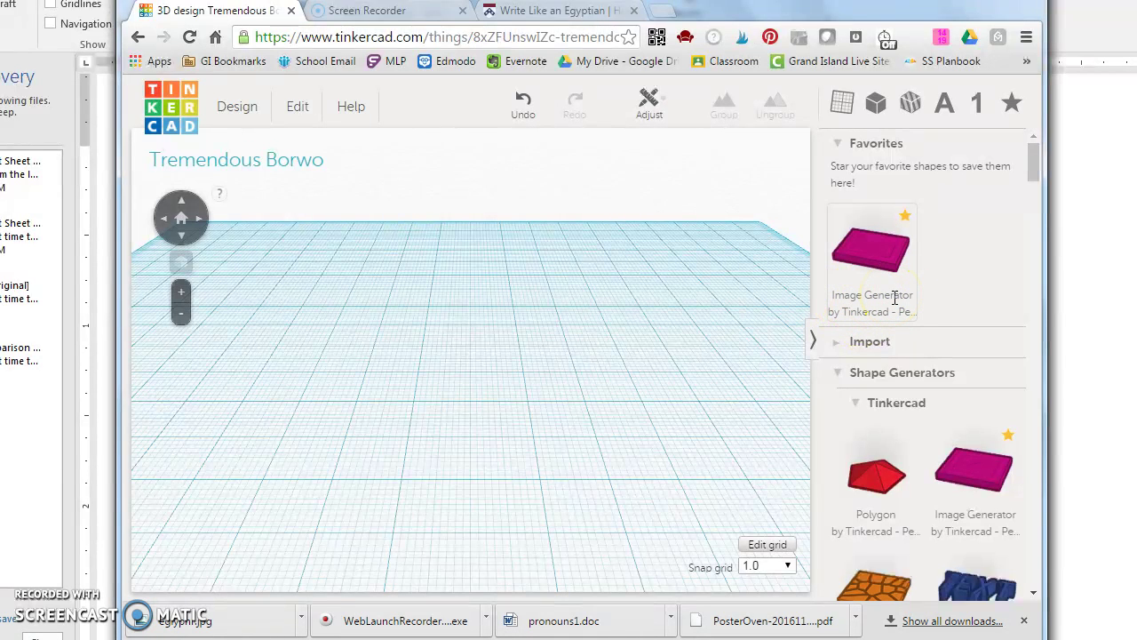
{"action": "left_click", "coordinate": [857, 407]}
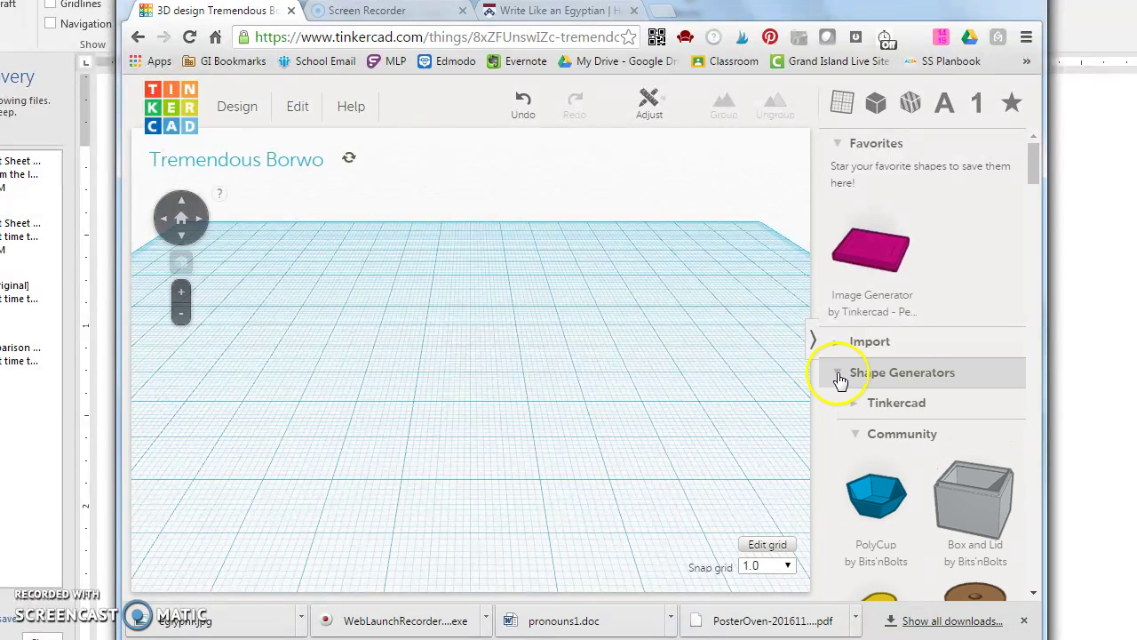
{"action": "left_click", "coordinate": [838, 375]}
{"action": "left_click", "coordinate": [839, 375]}
{"action": "left_click", "coordinate": [854, 404]}
{"action": "left_click", "coordinate": [964, 476]}
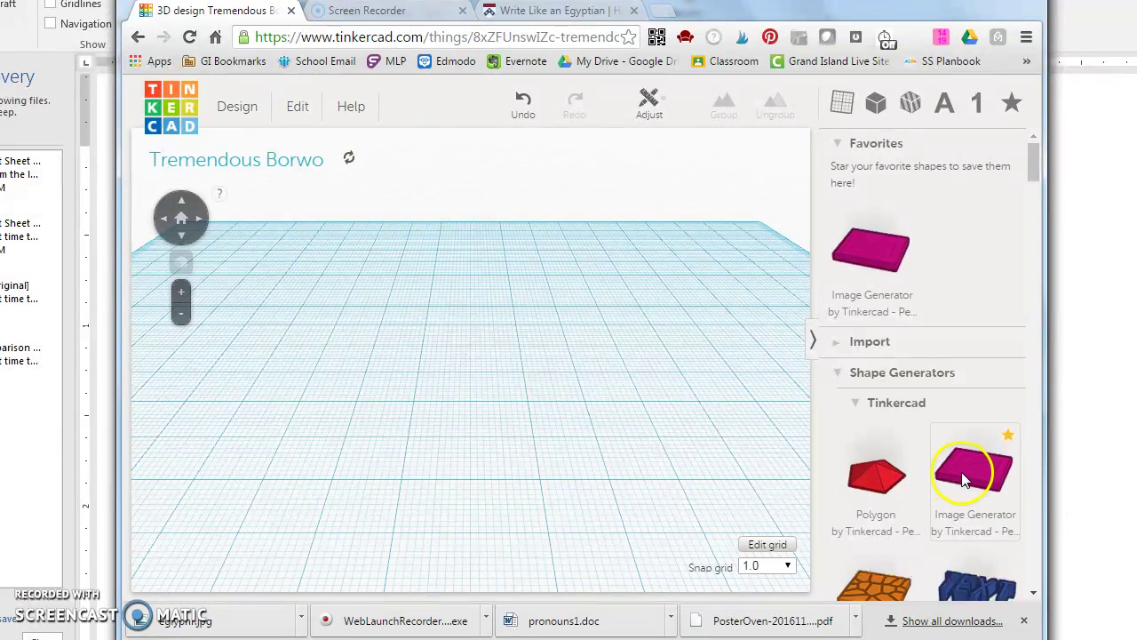
{"action": "left_click", "coordinate": [977, 480]}
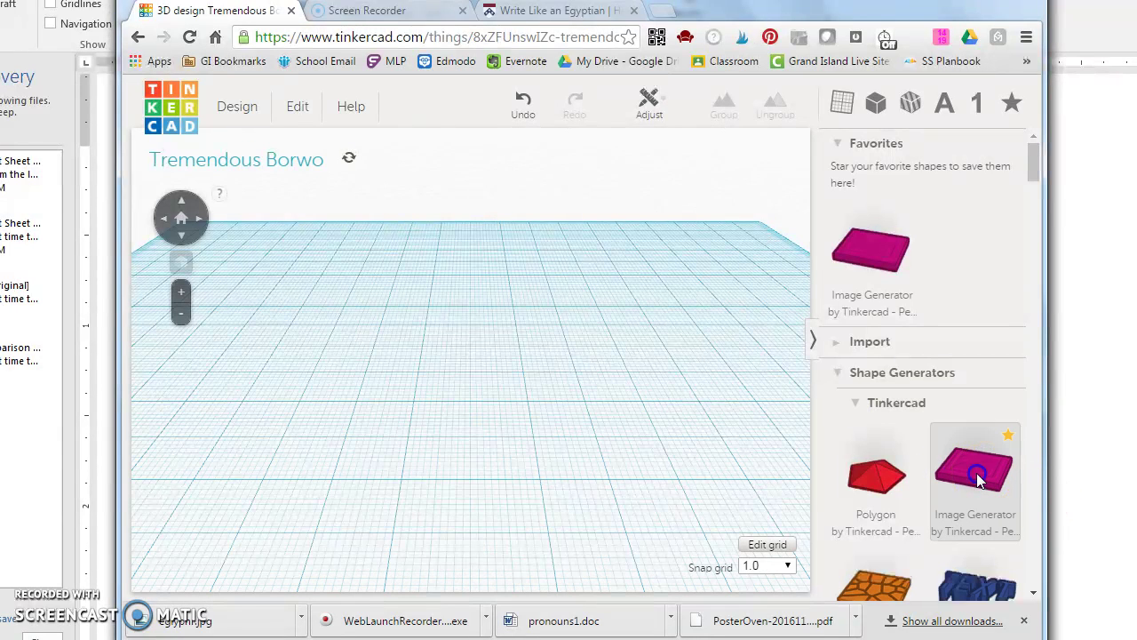
{"action": "left_click_drag", "start_coordinate": [977, 480], "coordinate": [408, 444]}
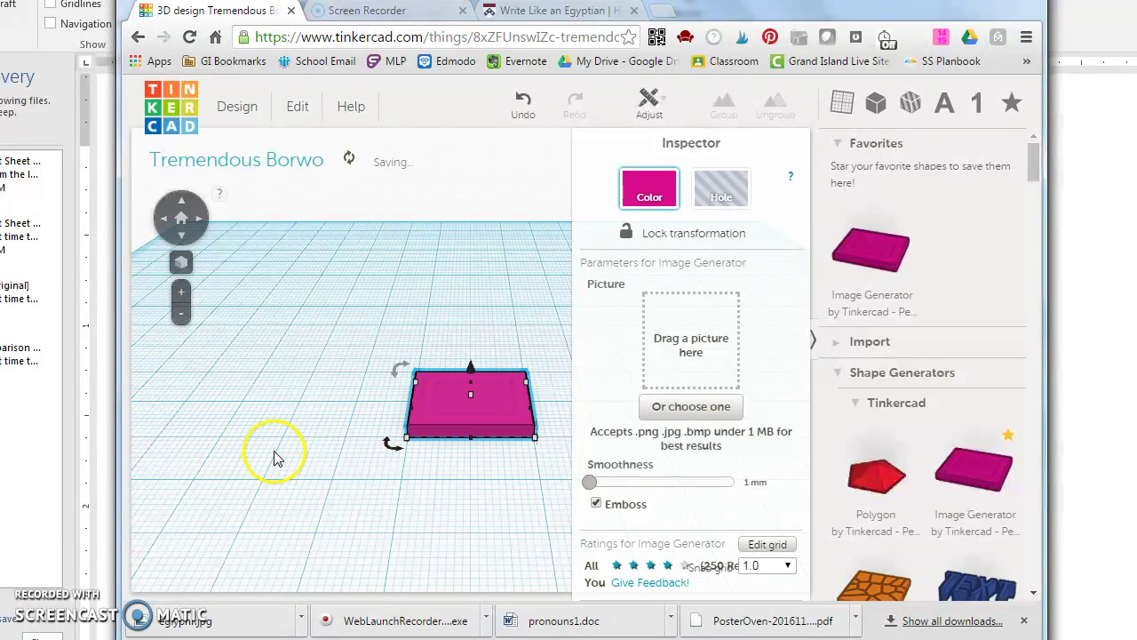
Load the egypt JPEG image from Downloads as the Image Generator's picture and inspect the embossed hieroglyphs.
{"action": "left_click", "coordinate": [702, 411]}
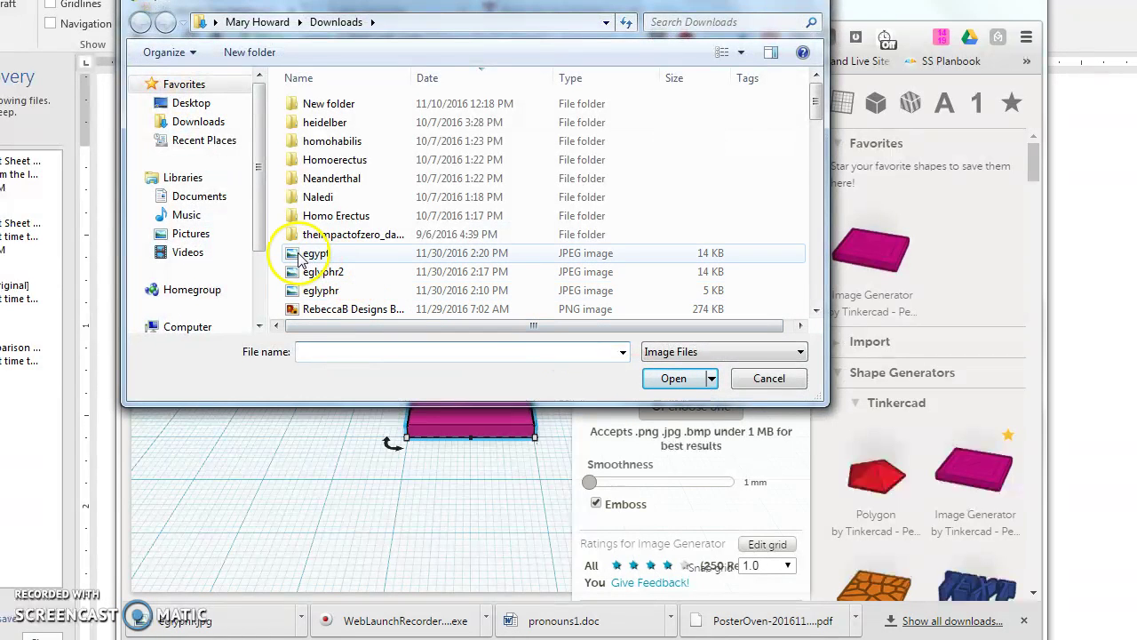
{"action": "left_click", "coordinate": [302, 258]}
{"action": "left_click", "coordinate": [673, 380]}
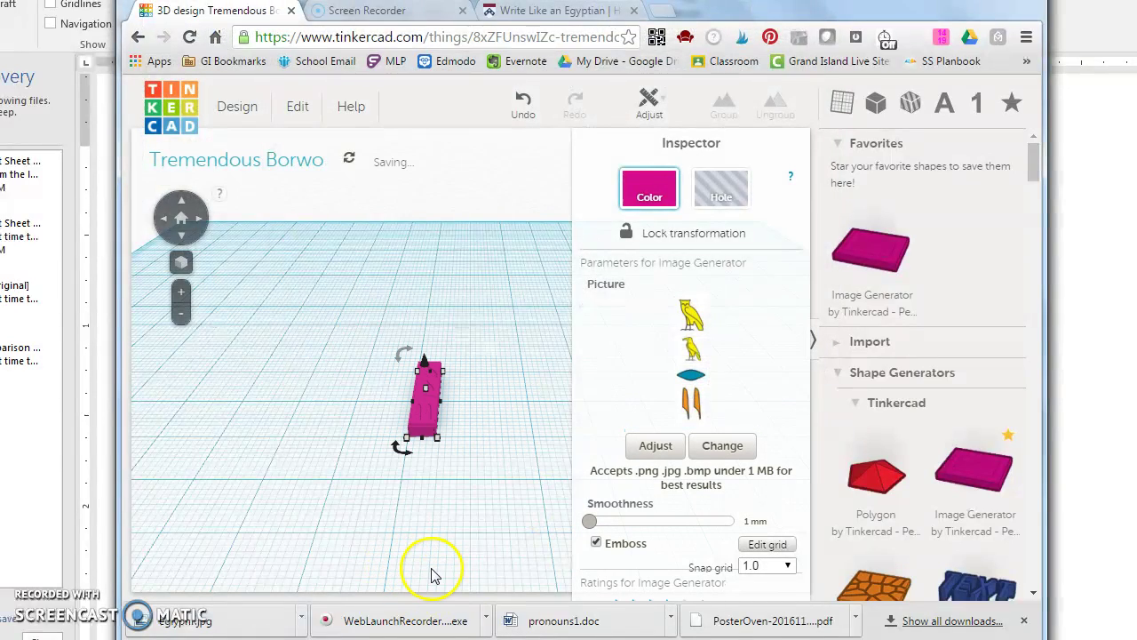
{"action": "scroll", "coordinate": [463, 565], "scroll_direction": "up", "scroll_amount": 5}
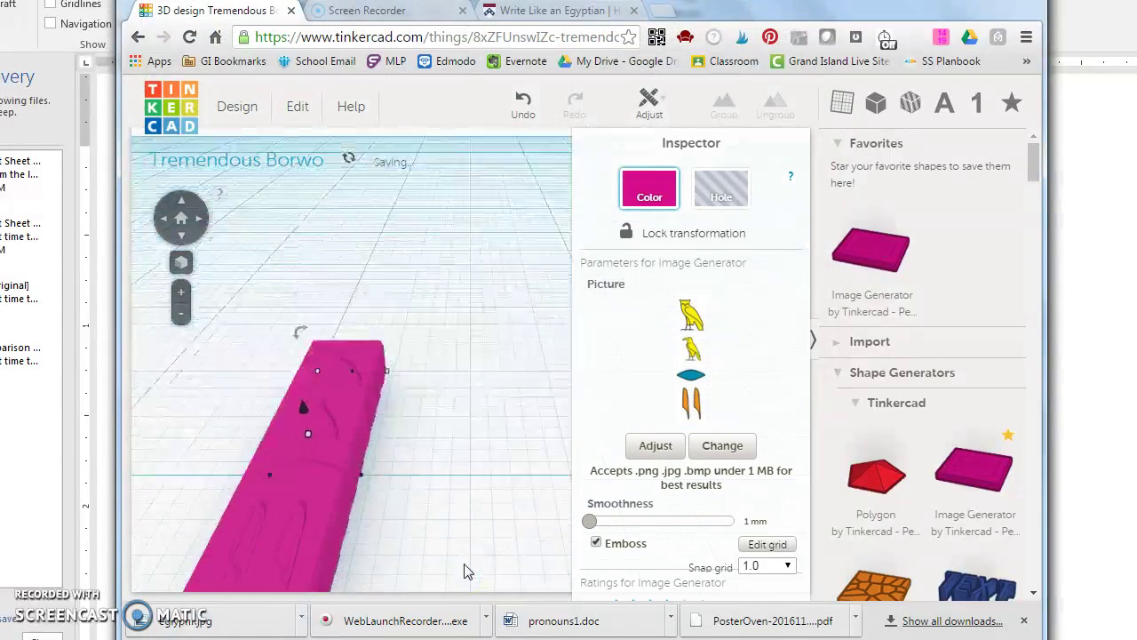
{"action": "left_click", "coordinate": [454, 514]}
{"action": "left_click", "coordinate": [476, 491]}
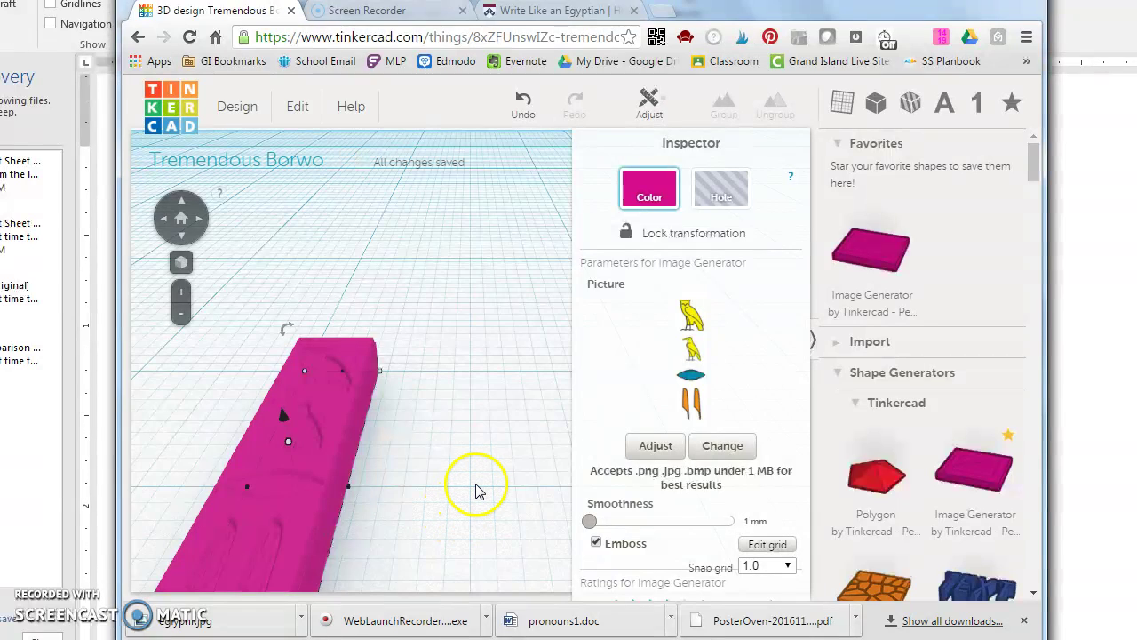
{"action": "scroll", "coordinate": [477, 491], "scroll_direction": "down", "scroll_amount": 5}
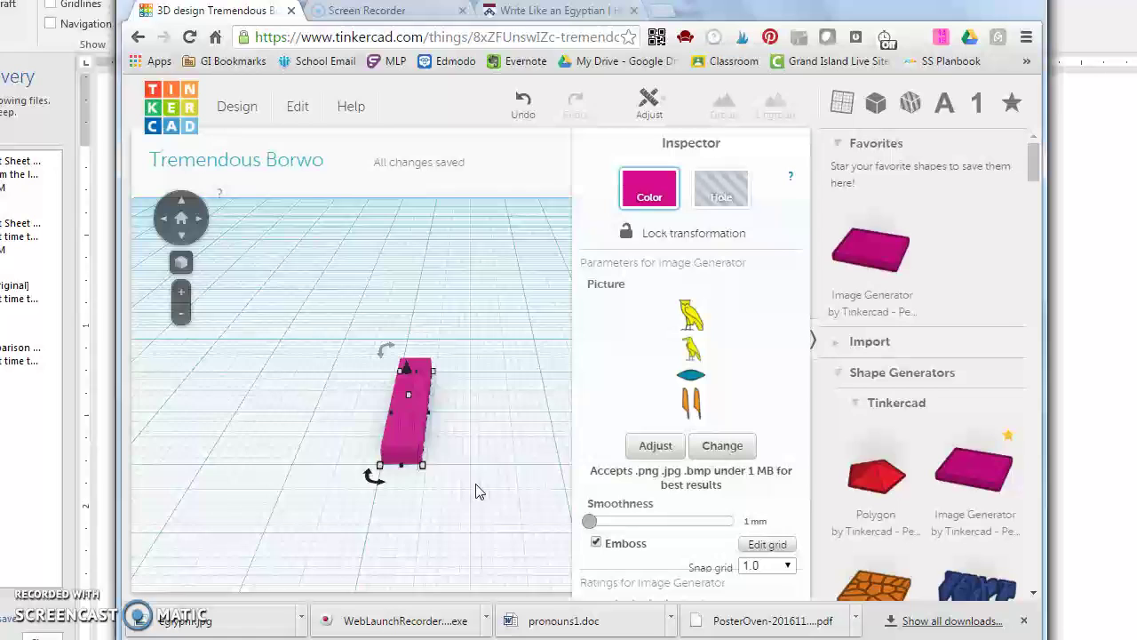
{"action": "scroll", "coordinate": [477, 498], "scroll_direction": "up", "scroll_amount": 3}
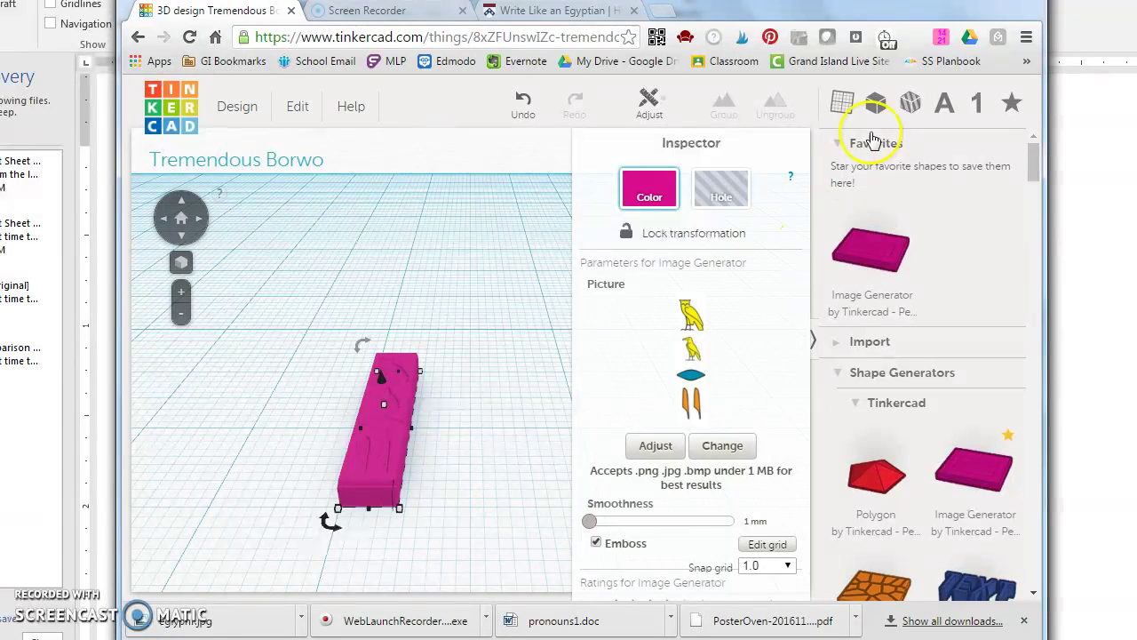
Place a geometric Round Roof shape on the workplane just behind the hieroglyph slab.
{"action": "left_click", "coordinate": [876, 103]}
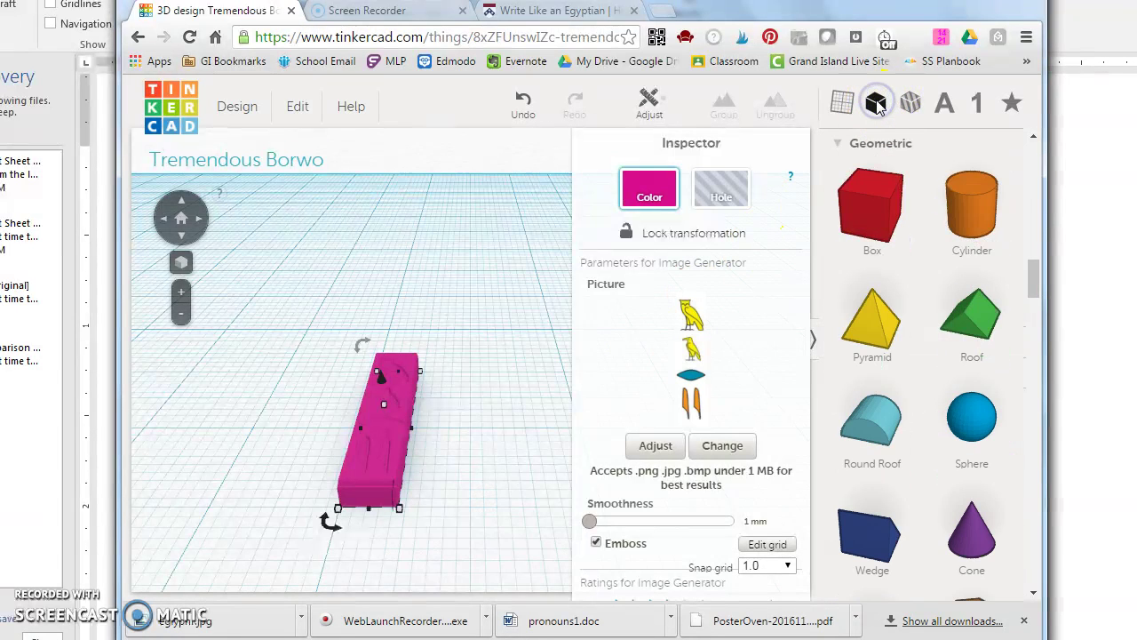
{"action": "left_click", "coordinate": [871, 414]}
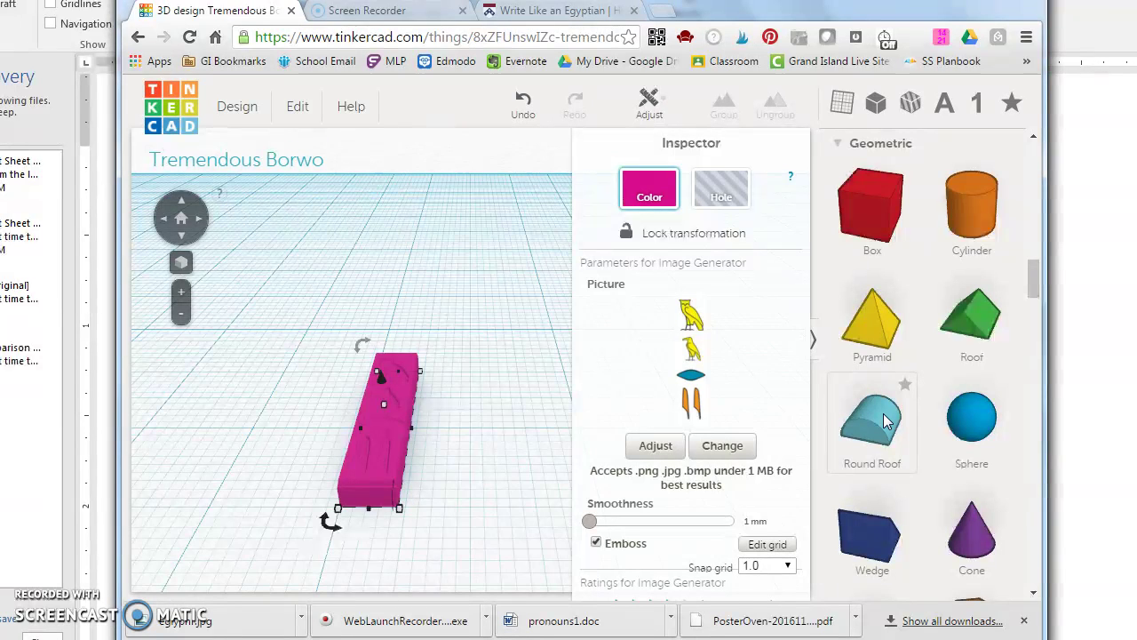
{"action": "left_click_drag", "start_coordinate": [885, 421], "coordinate": [448, 307]}
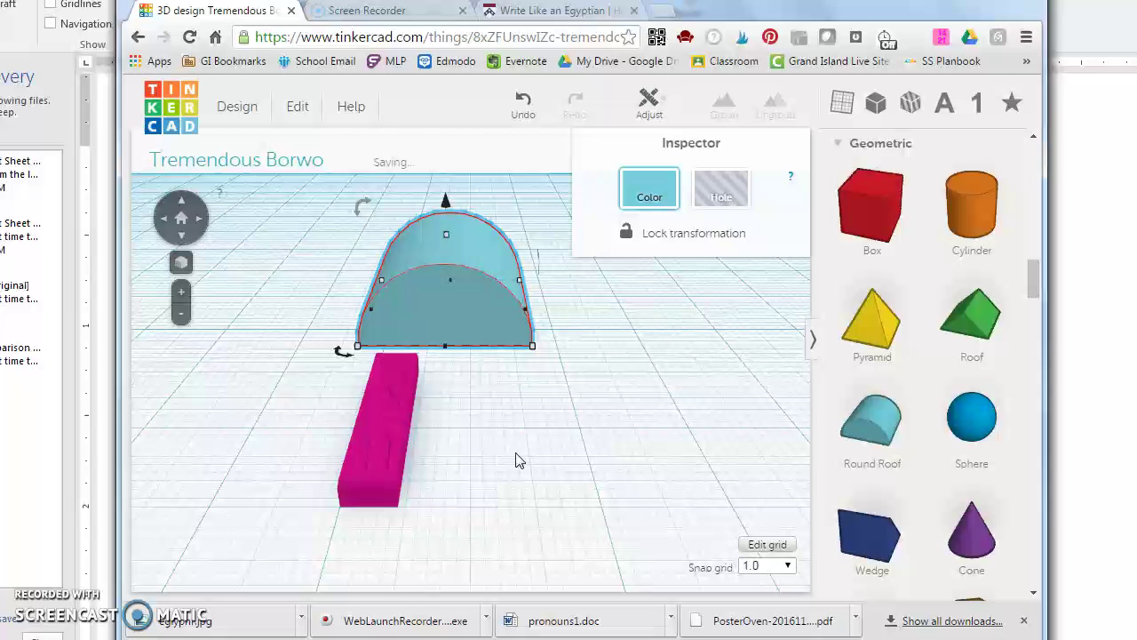
Lower the hieroglyph slab's height slightly and resize its base to 5 mm wide and about 18.94 mm long.
{"action": "left_click", "coordinate": [379, 417]}
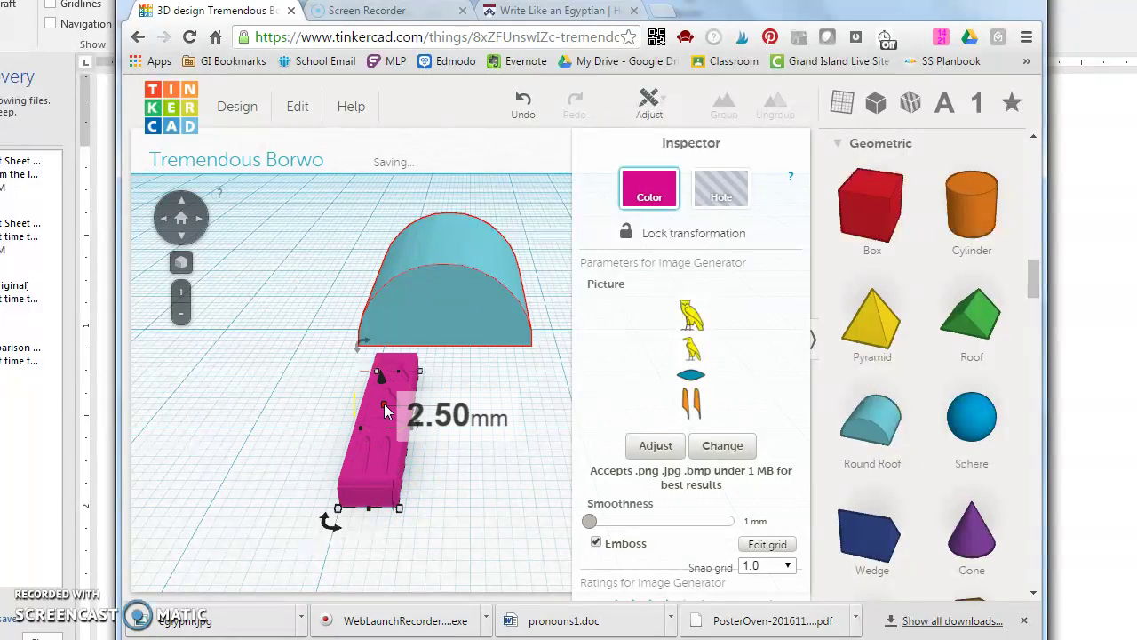
{"action": "left_click_drag", "start_coordinate": [384, 405], "coordinate": [386, 408]}
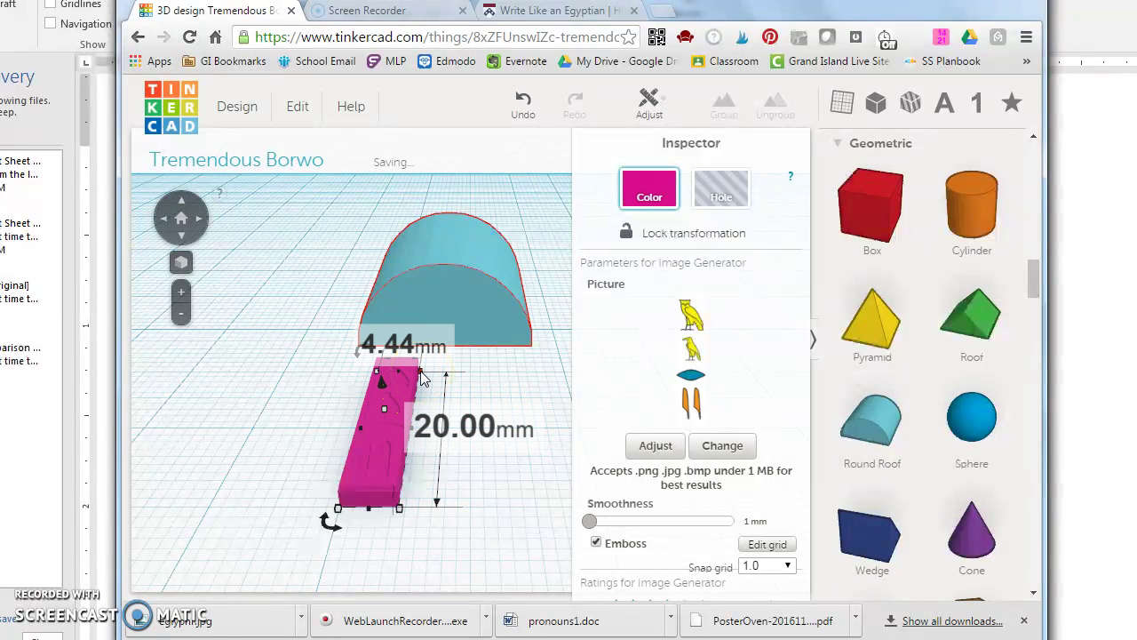
{"action": "left_click_drag", "start_coordinate": [422, 377], "coordinate": [424, 377]}
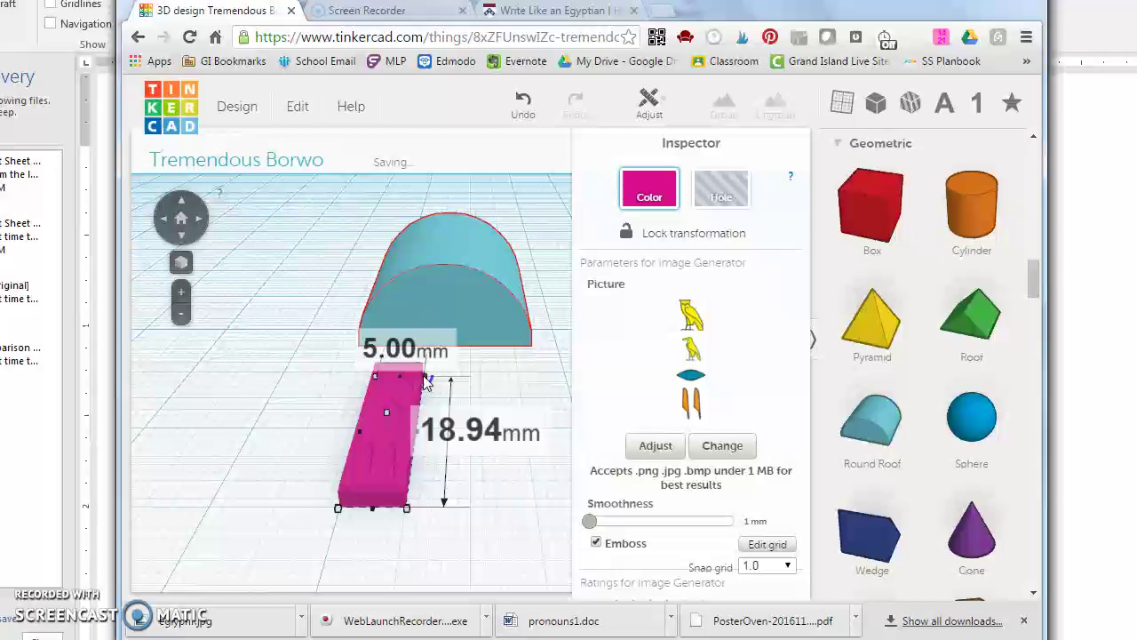
Narrow the round roof to 5 mm wide, then reduce its height and shorten it to a thin half-round piece.
{"action": "left_click", "coordinate": [481, 295]}
{"action": "left_click", "coordinate": [446, 308]}
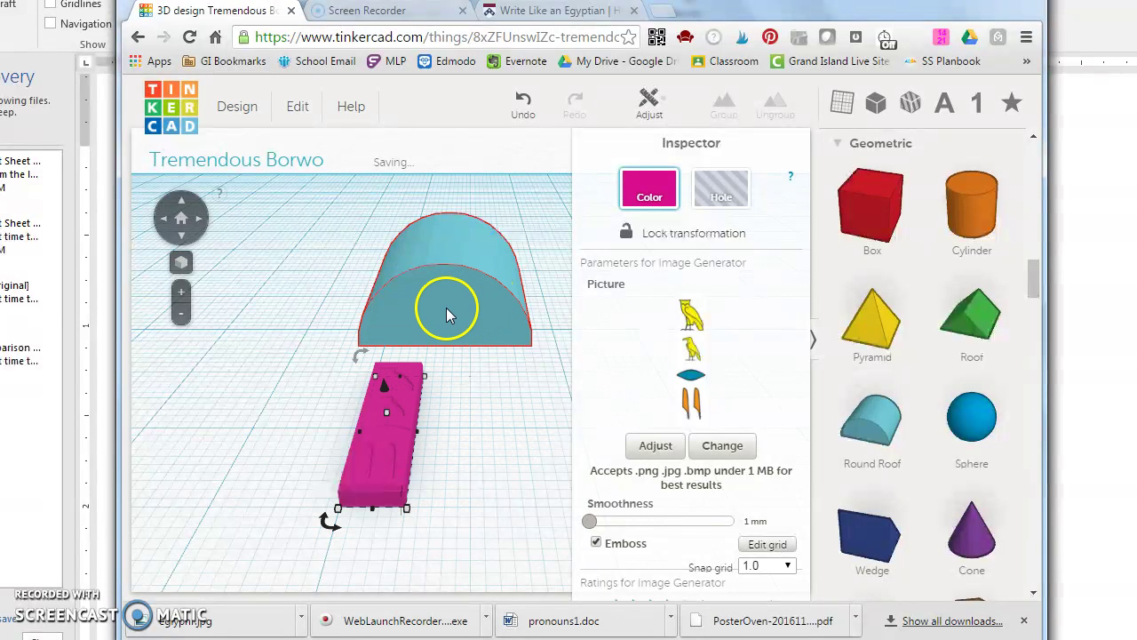
{"action": "left_click", "coordinate": [525, 308]}
{"action": "left_click_drag", "start_coordinate": [526, 309], "coordinate": [414, 305]}
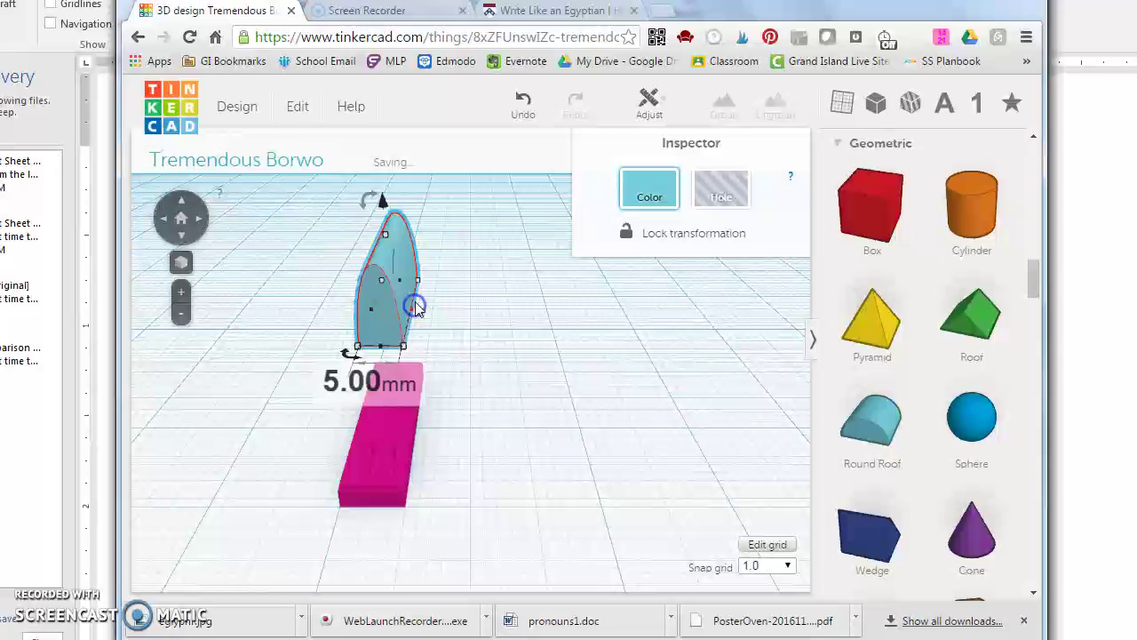
{"action": "left_click_drag", "start_coordinate": [388, 242], "coordinate": [397, 293]}
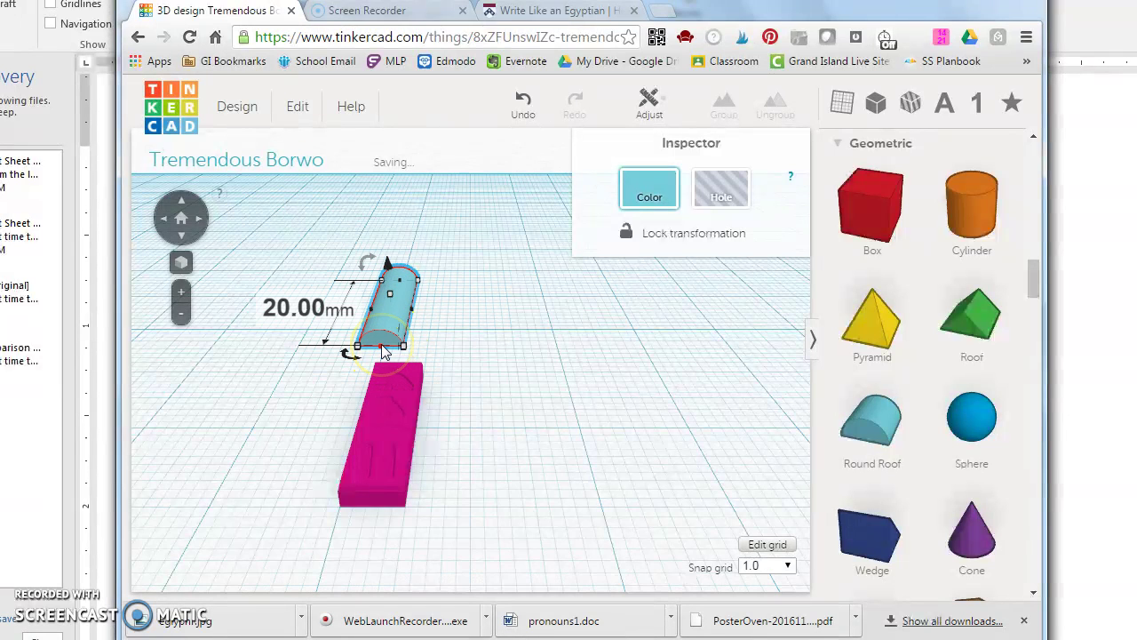
{"action": "left_click_drag", "start_coordinate": [383, 351], "coordinate": [407, 293]}
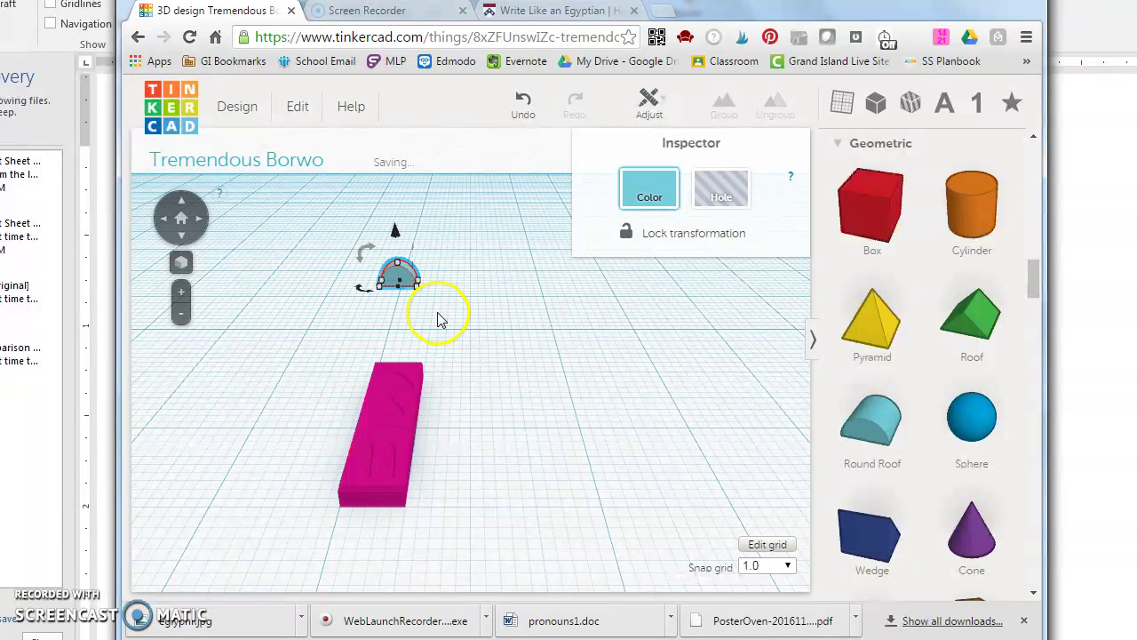
Rotate the half-round piece by -90° so that it lies flat on the workplane.
{"action": "scroll", "coordinate": [496, 353], "scroll_direction": "up", "scroll_amount": 4}
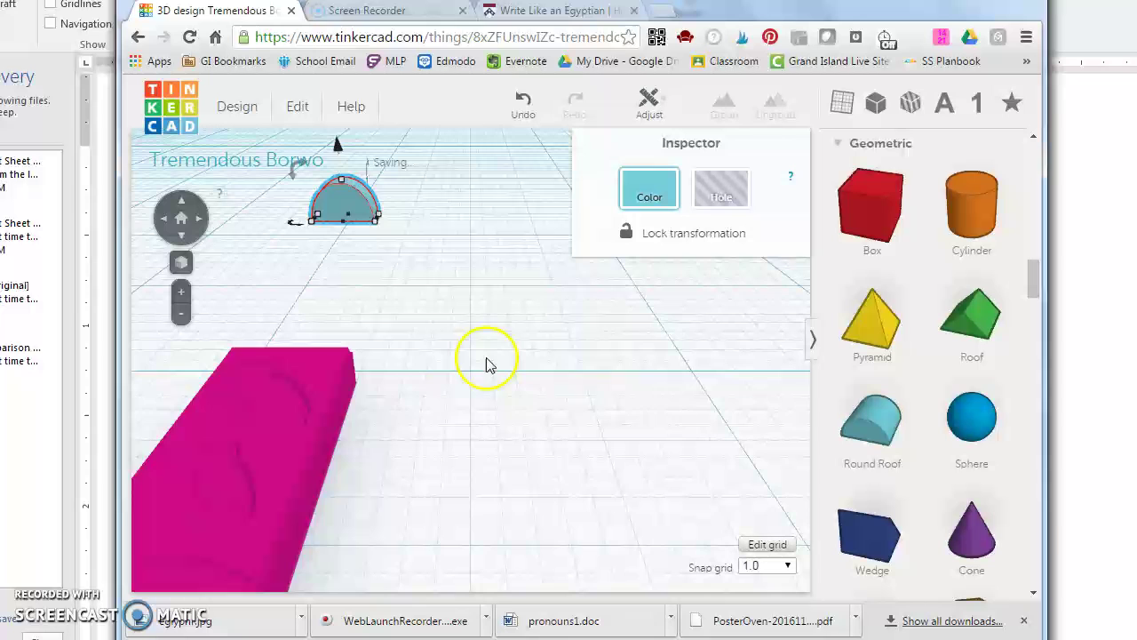
{"action": "scroll", "coordinate": [487, 380], "scroll_direction": "down", "scroll_amount": 2}
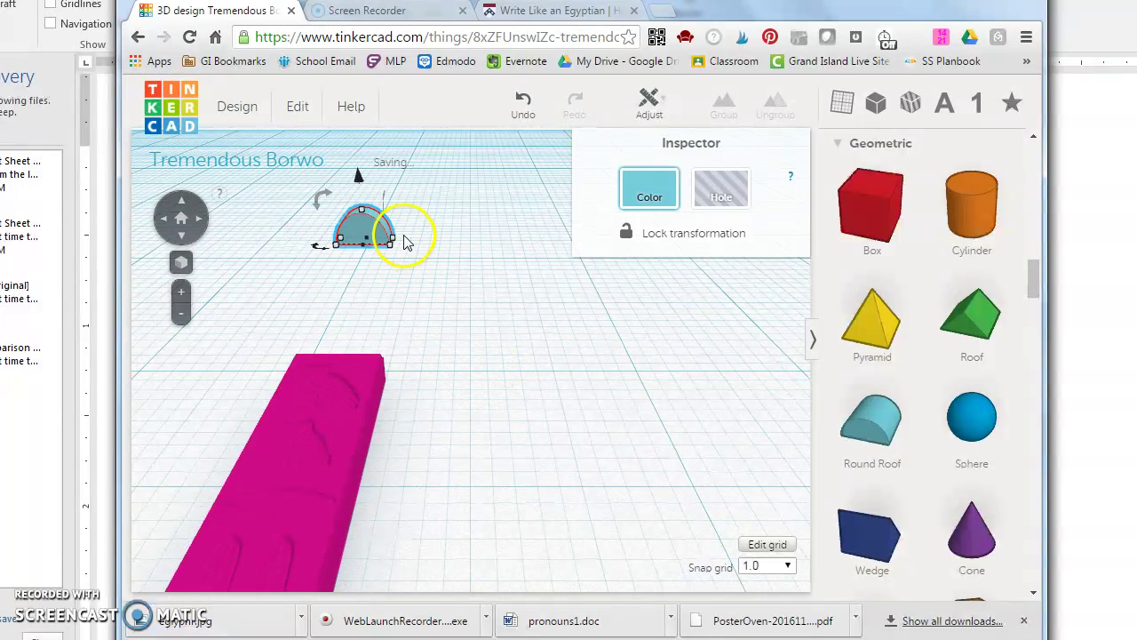
{"action": "left_click_drag", "start_coordinate": [391, 191], "coordinate": [384, 205]}
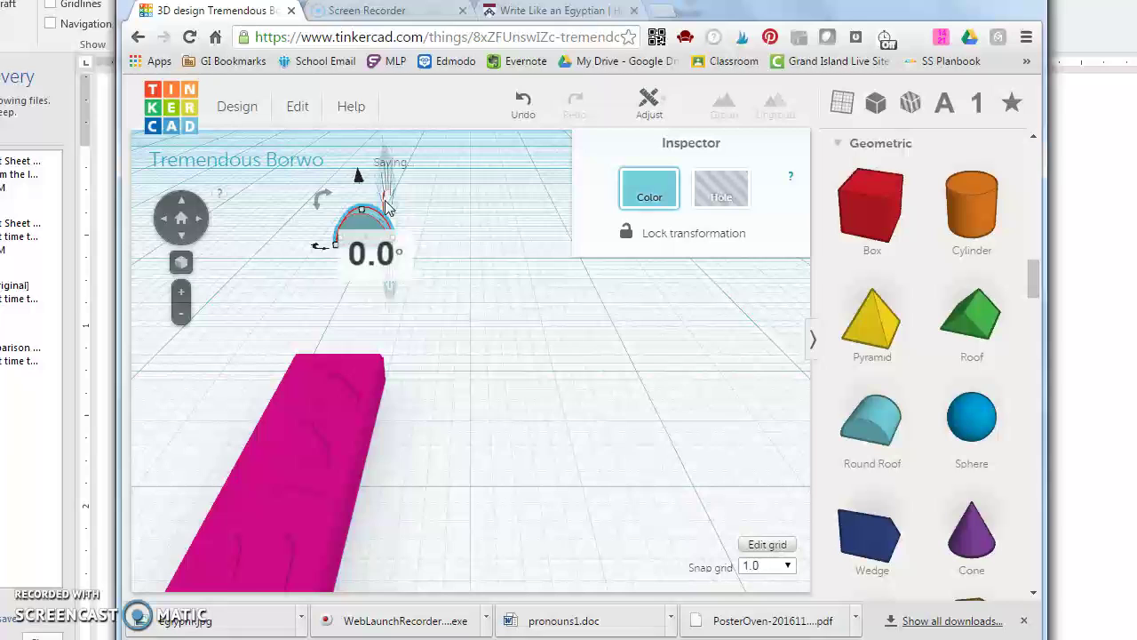
{"action": "left_click", "coordinate": [354, 229]}
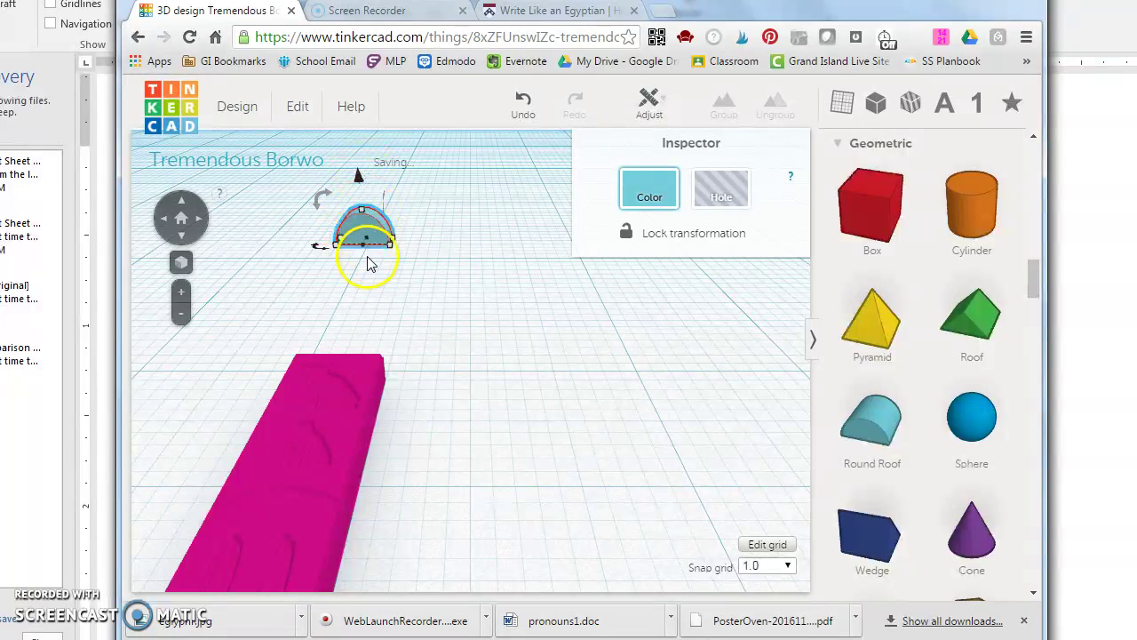
{"action": "left_click_drag", "start_coordinate": [370, 263], "coordinate": [382, 207]}
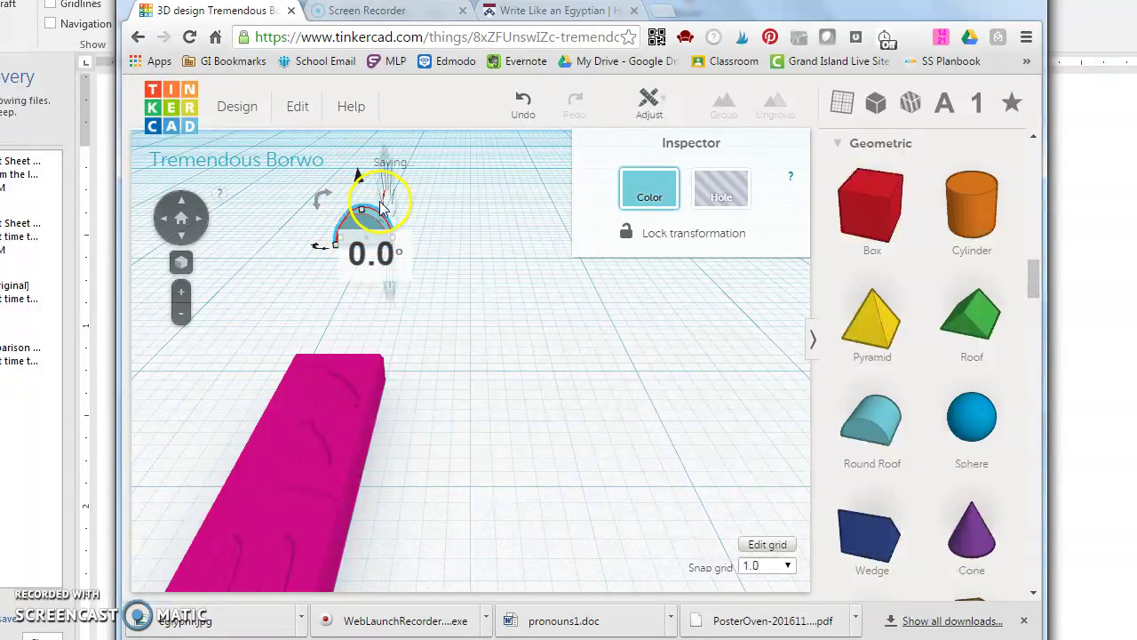
{"action": "left_click", "coordinate": [164, 227]}
{"action": "left_click", "coordinate": [197, 220]}
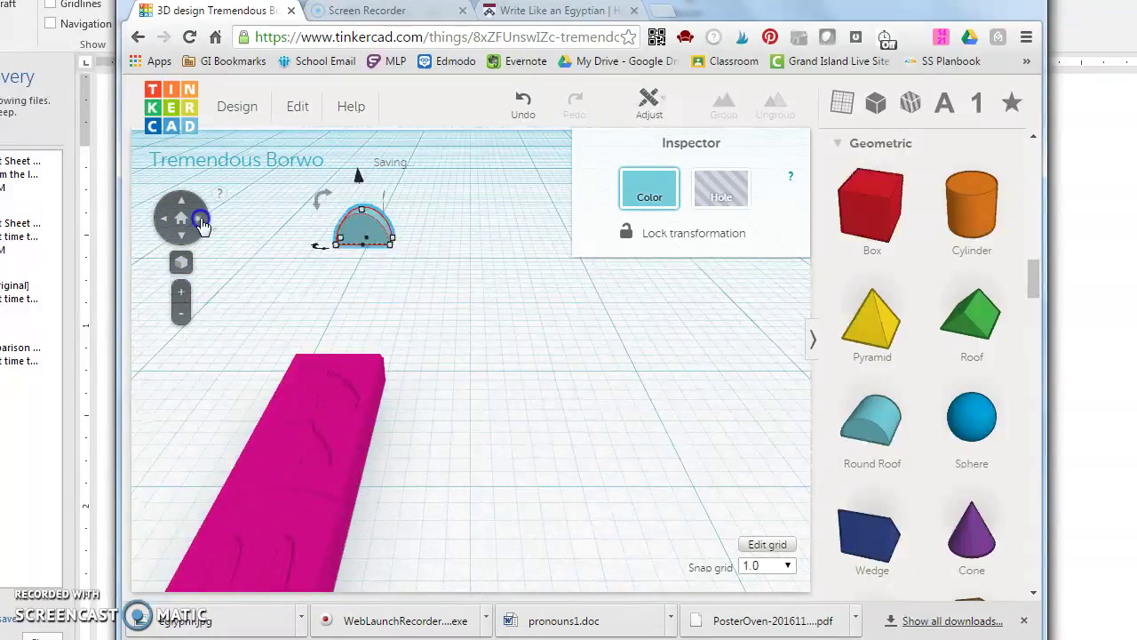
{"action": "left_click", "coordinate": [199, 222]}
{"action": "scroll", "coordinate": [460, 389], "scroll_direction": "down", "scroll_amount": 5}
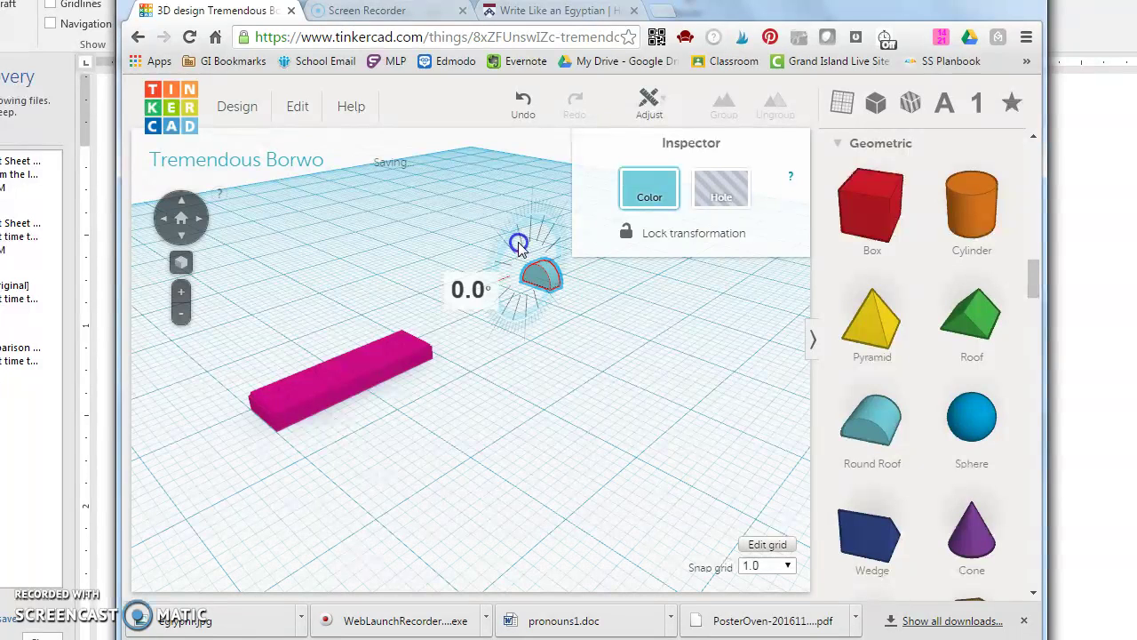
{"action": "left_click_drag", "start_coordinate": [520, 247], "coordinate": [549, 249]}
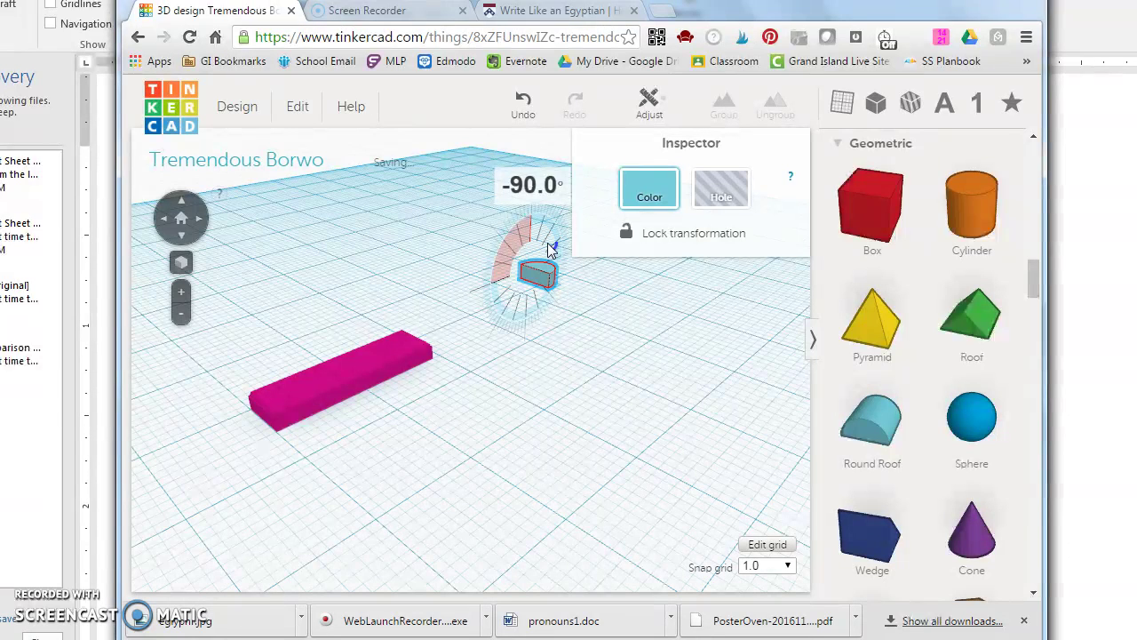
Move the flat half-round piece onto the far end of the hieroglyph slab.
{"action": "left_click_drag", "start_coordinate": [550, 249], "coordinate": [420, 346]}
{"action": "left_click", "coordinate": [537, 286]}
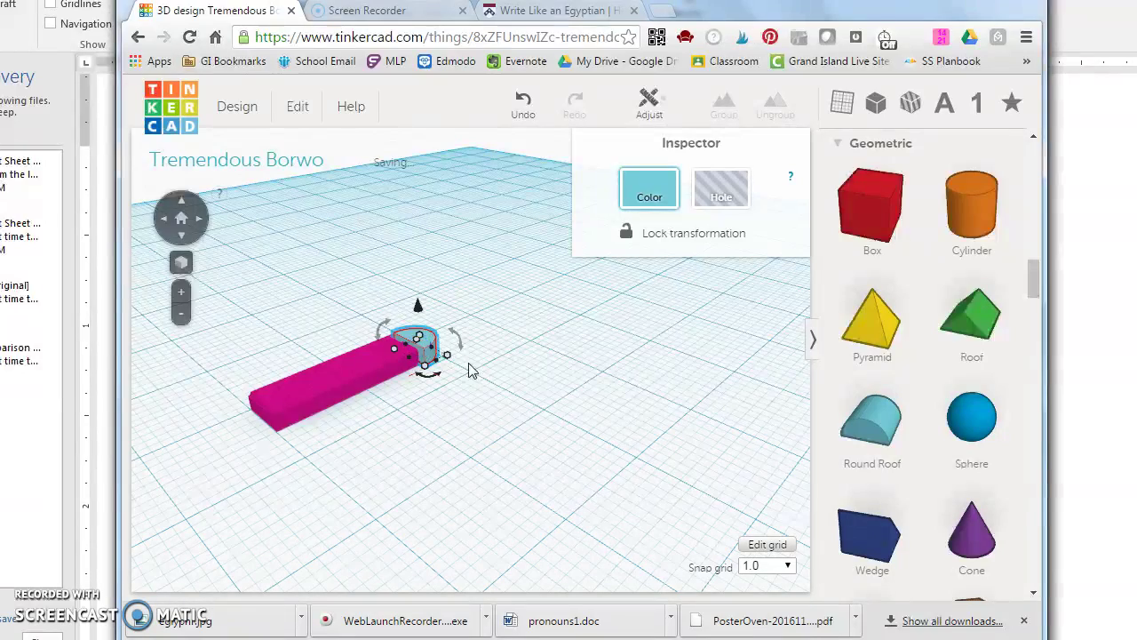
{"action": "left_click", "coordinate": [168, 219]}
{"action": "left_click", "coordinate": [169, 220]}
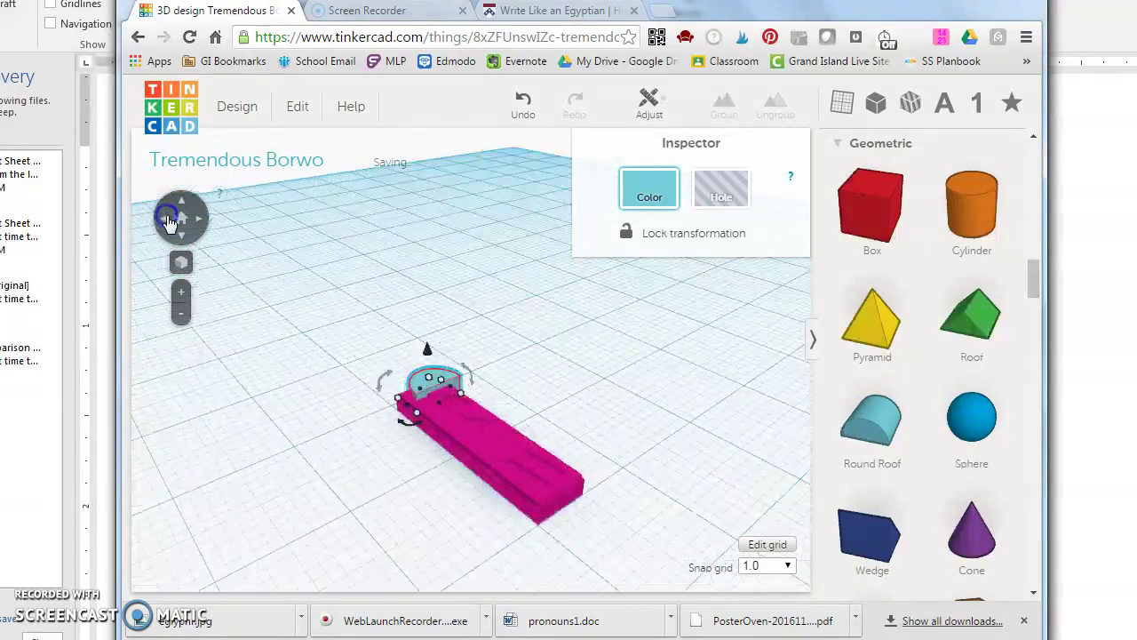
{"action": "left_click", "coordinate": [454, 382]}
{"action": "left_click", "coordinate": [441, 385]}
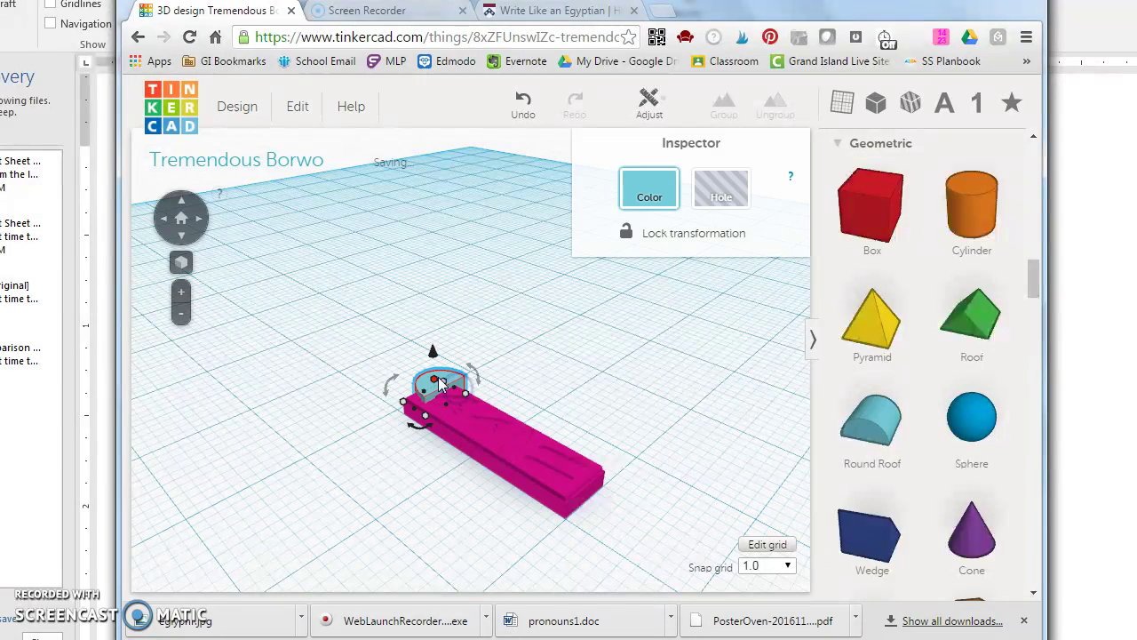
{"action": "left_click", "coordinate": [457, 378]}
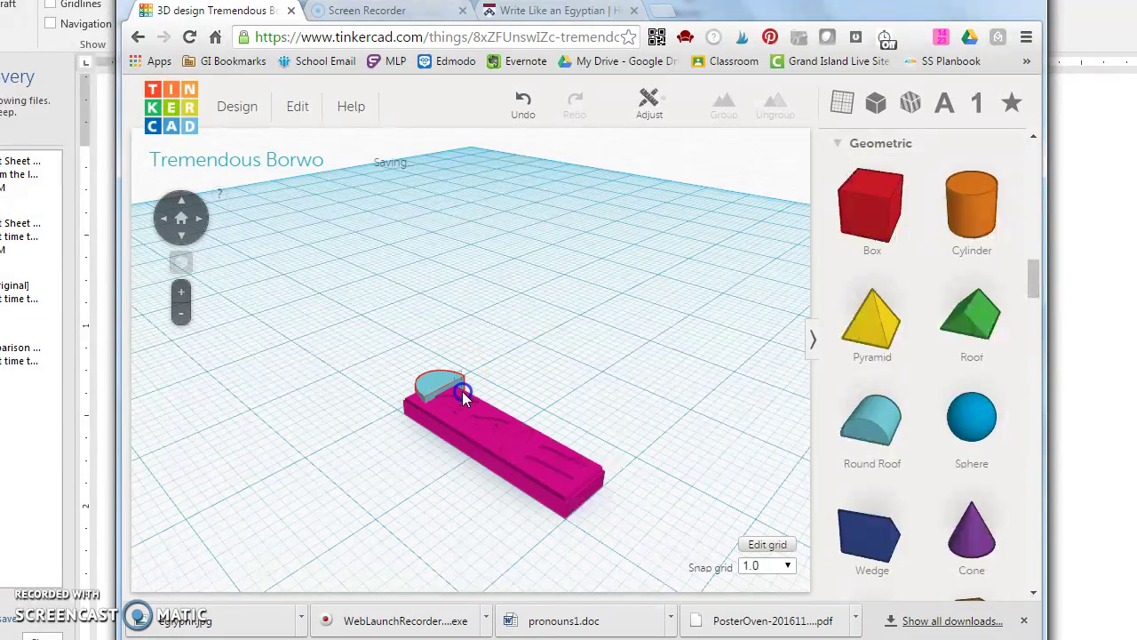
Shift the half-round piece outward until its flat face meets the end of the hieroglyph slab.
{"action": "left_click", "coordinate": [462, 392], "text": "shift"}
{"action": "left_click_drag", "start_coordinate": [451, 380], "coordinate": [448, 386]}
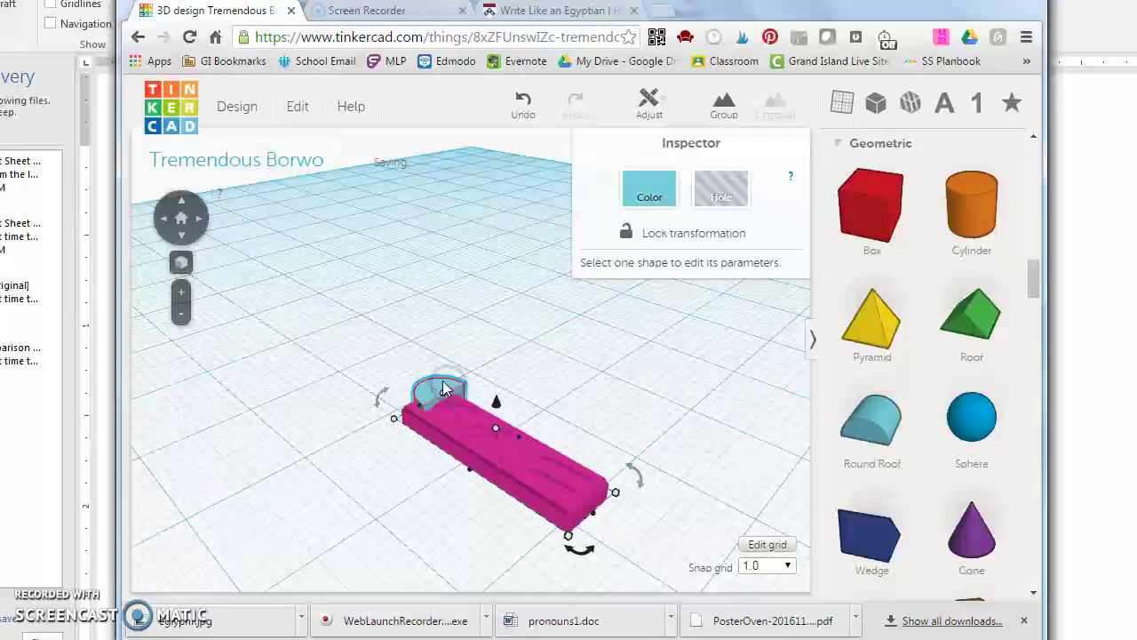
{"action": "left_click", "coordinate": [399, 406]}
{"action": "left_click", "coordinate": [533, 361]}
{"action": "left_click", "coordinate": [432, 399]}
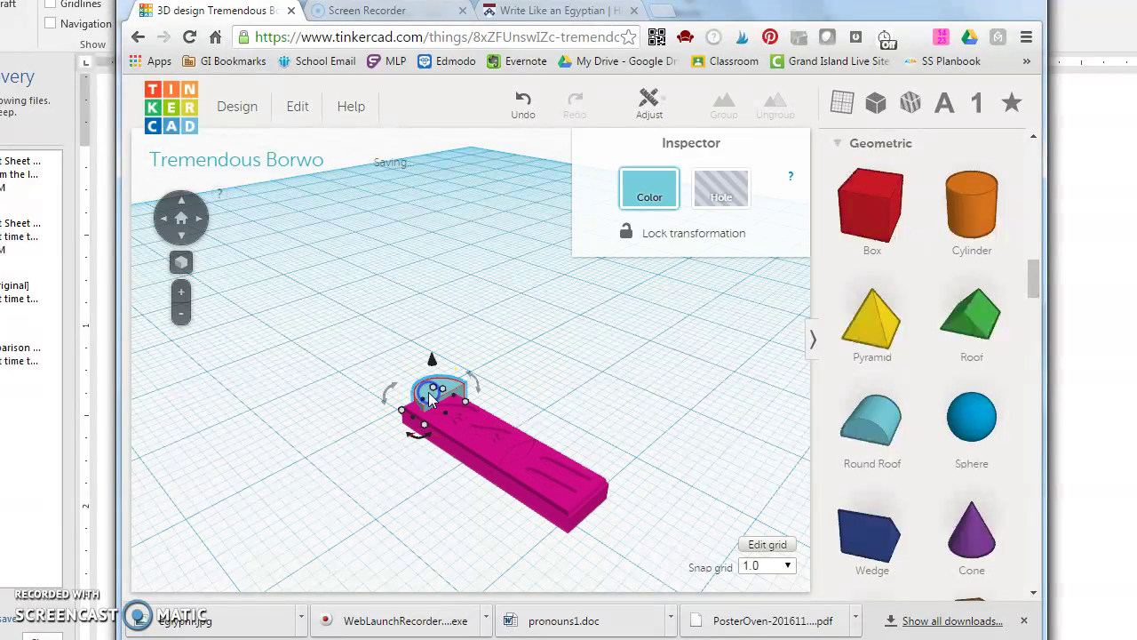
{"action": "mouse_move", "coordinate": [423, 391]}
{"action": "left_mouse_down"}
{"action": "mouse_move", "coordinate": [405, 392]}
{"action": "mouse_move", "coordinate": [416, 394]}
{"action": "mouse_move", "coordinate": [425, 357]}
{"action": "mouse_move", "coordinate": [417, 390]}
{"action": "mouse_move", "coordinate": [408, 383]}
{"action": "left_mouse_up"}
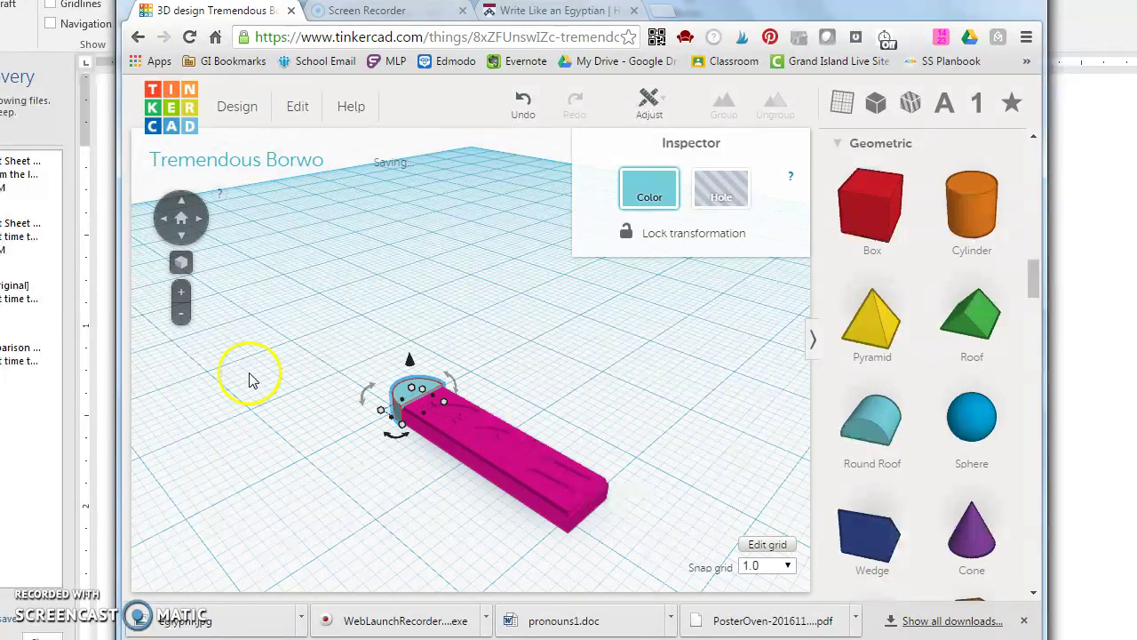
Examine the joint between the half-round piece and the slab from both sides, below and above.
{"action": "left_click", "coordinate": [165, 219]}
{"action": "left_click", "coordinate": [182, 236]}
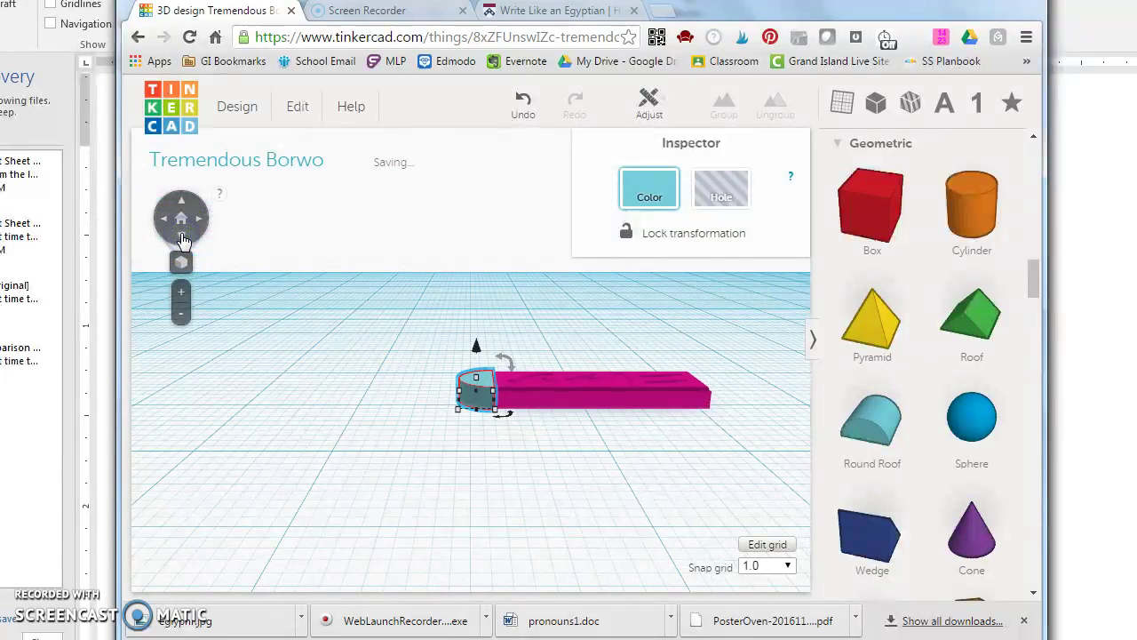
{"action": "left_click", "coordinate": [181, 239]}
{"action": "left_click", "coordinate": [199, 218]}
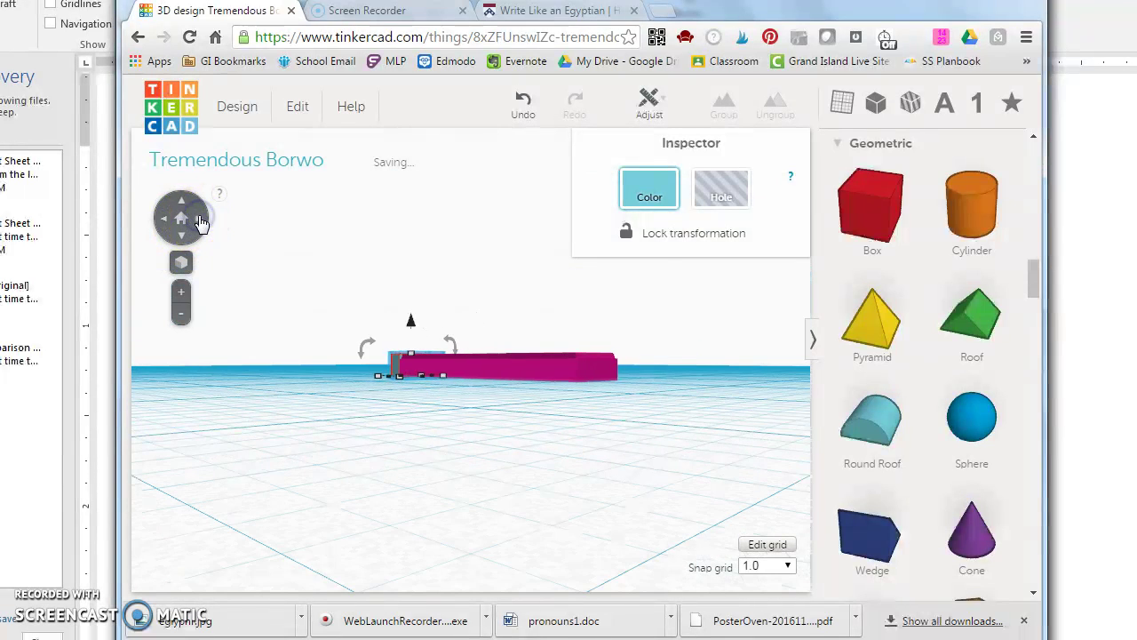
{"action": "left_click", "coordinate": [165, 219]}
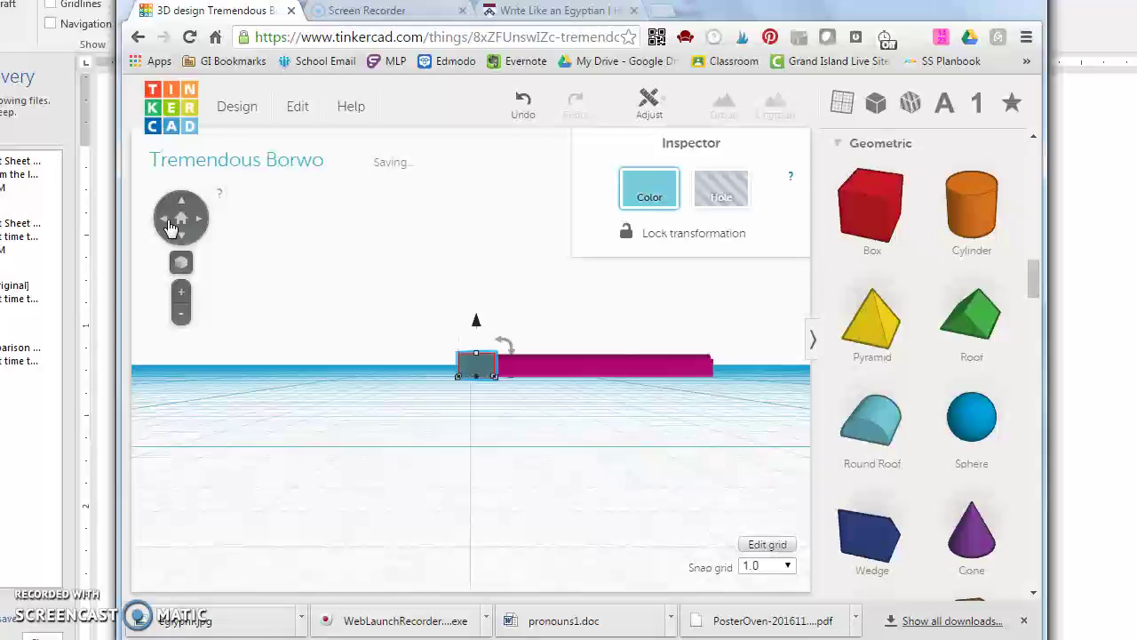
{"action": "left_click", "coordinate": [168, 222]}
{"action": "left_click", "coordinate": [168, 222]}
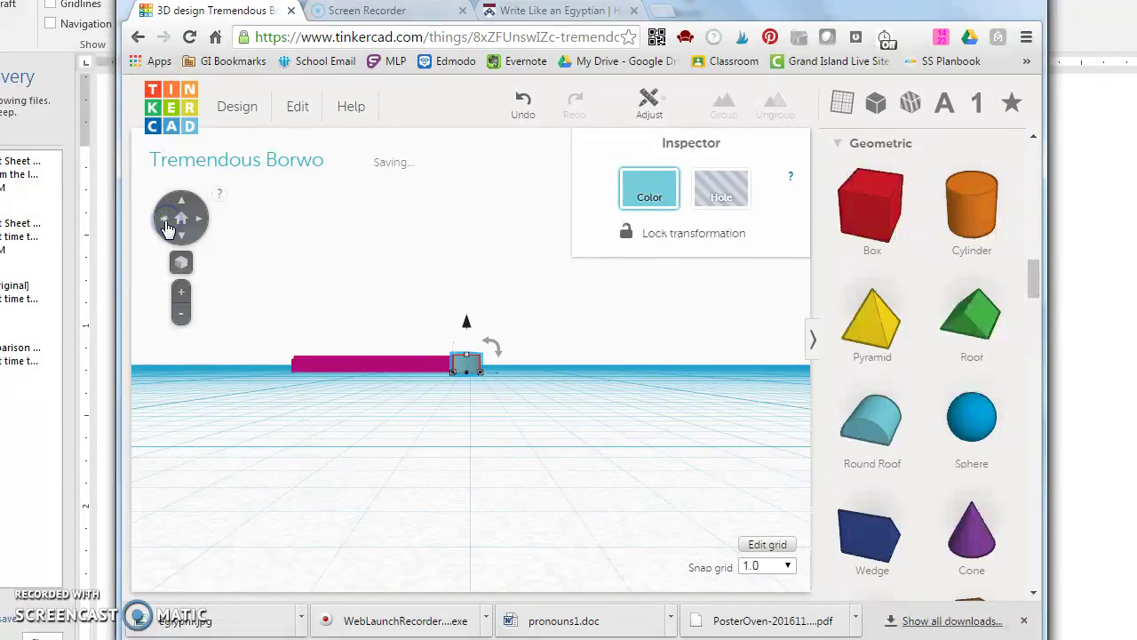
{"action": "scroll", "coordinate": [338, 415], "scroll_direction": "up", "scroll_amount": 4}
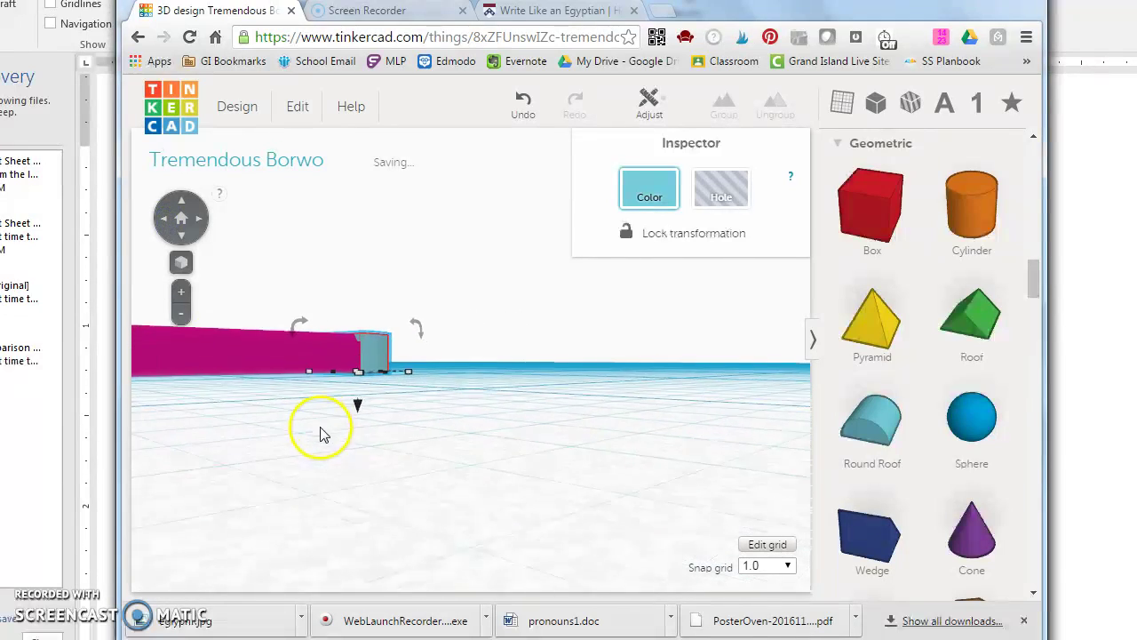
{"action": "left_click", "coordinate": [168, 219]}
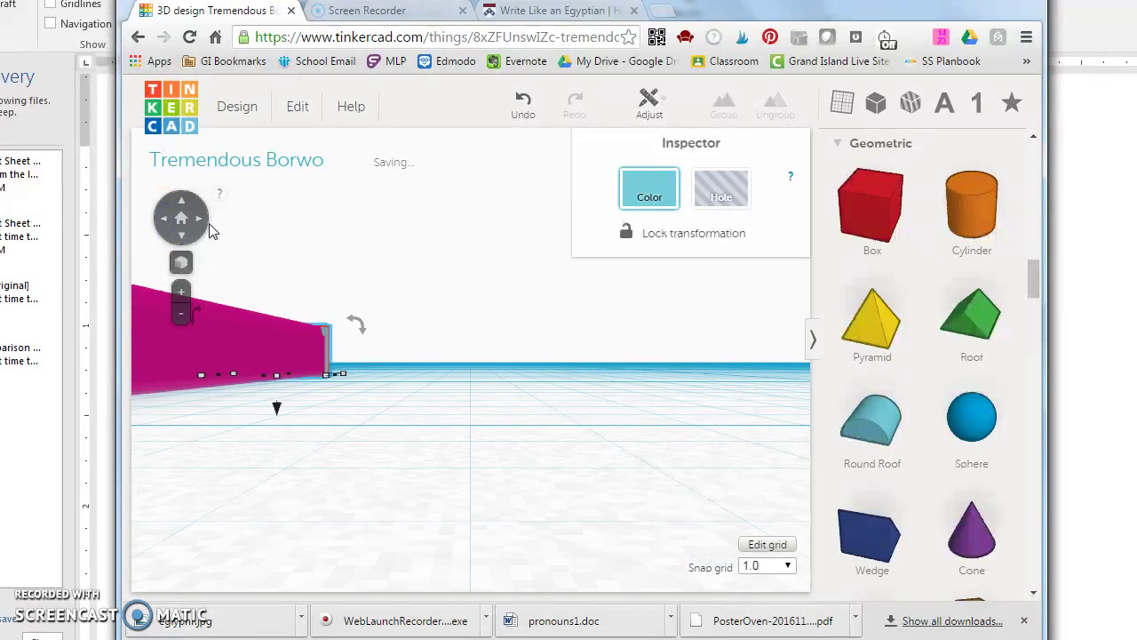
{"action": "left_click", "coordinate": [203, 227]}
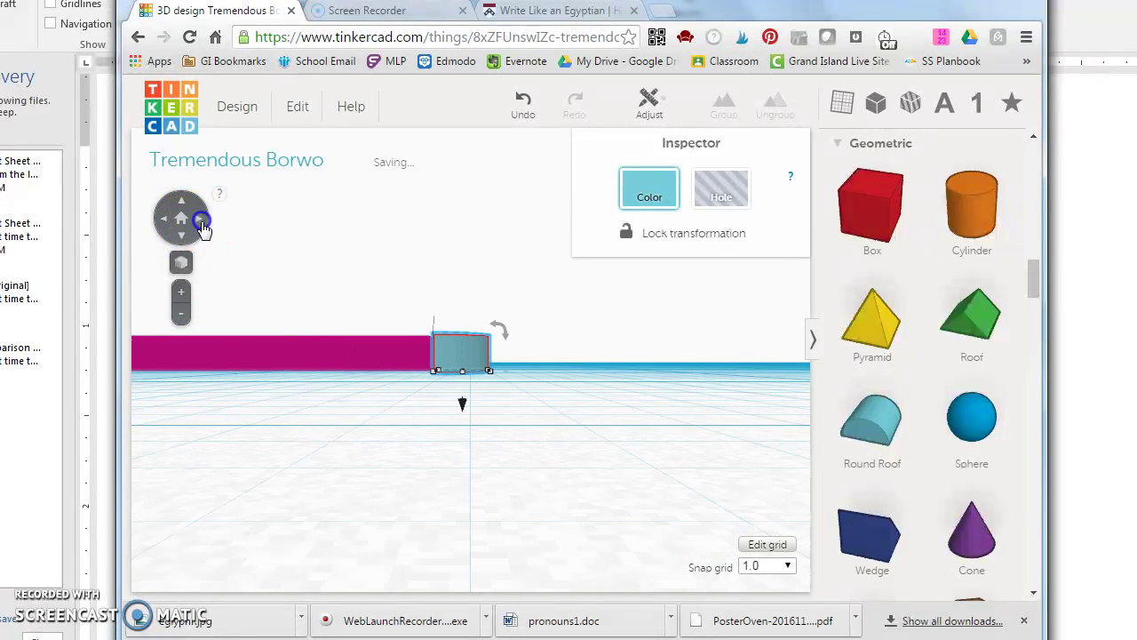
{"action": "left_click", "coordinate": [202, 226]}
{"action": "left_click", "coordinate": [200, 223]}
{"action": "left_click", "coordinate": [200, 223]}
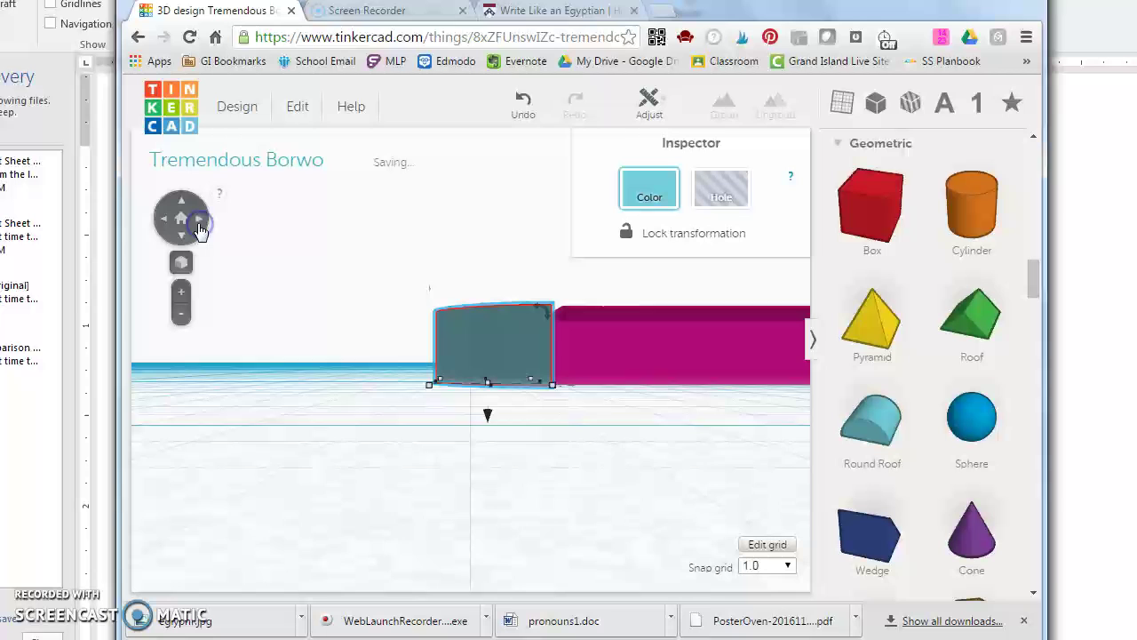
{"action": "left_click", "coordinate": [198, 224]}
{"action": "left_click", "coordinate": [161, 230]}
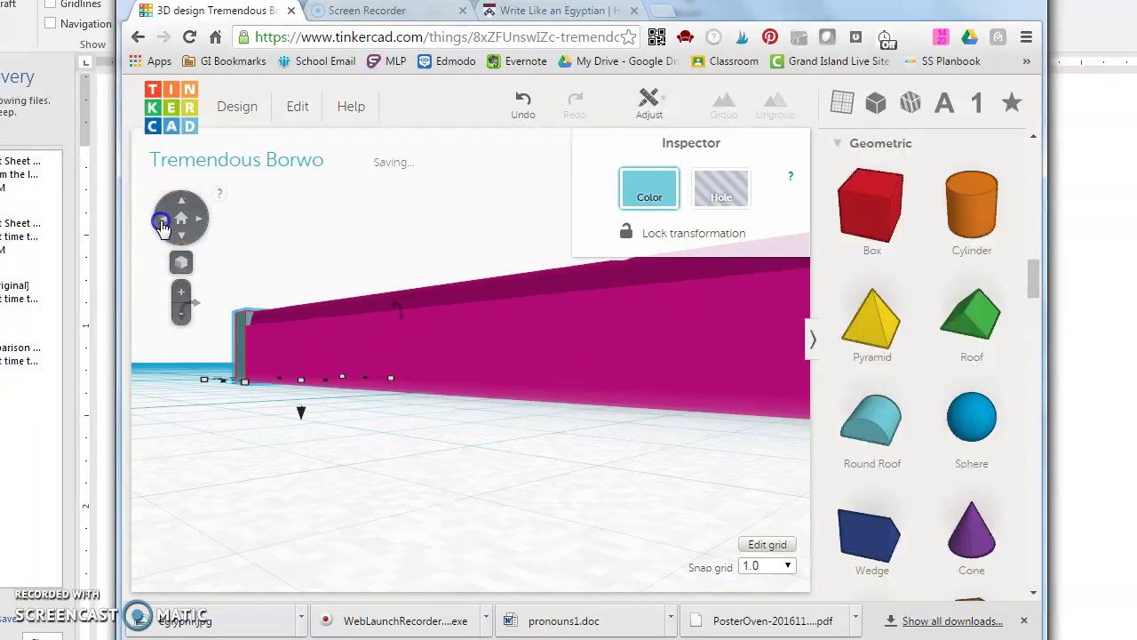
{"action": "scroll", "coordinate": [613, 470], "scroll_direction": "down", "scroll_amount": 4}
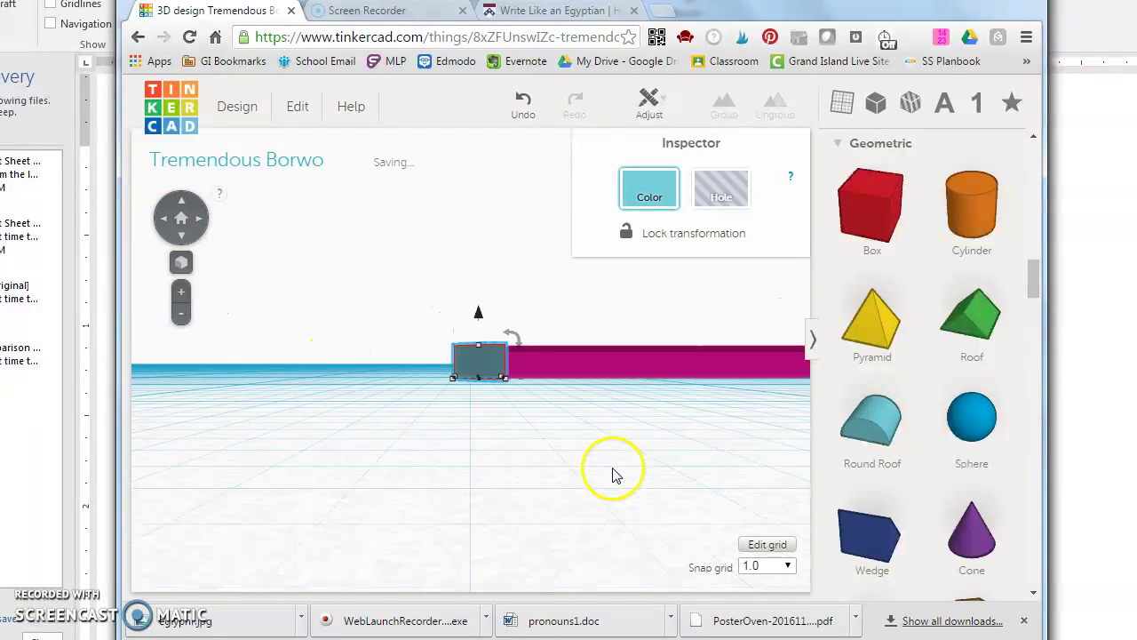
{"action": "left_click", "coordinate": [180, 238]}
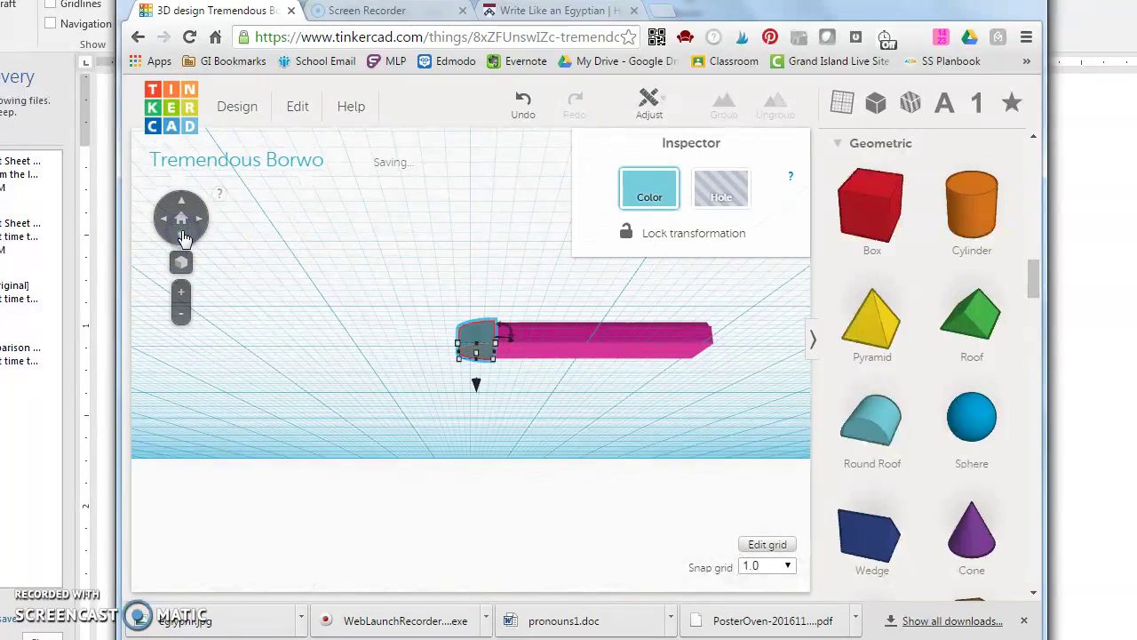
{"action": "left_click", "coordinate": [181, 206]}
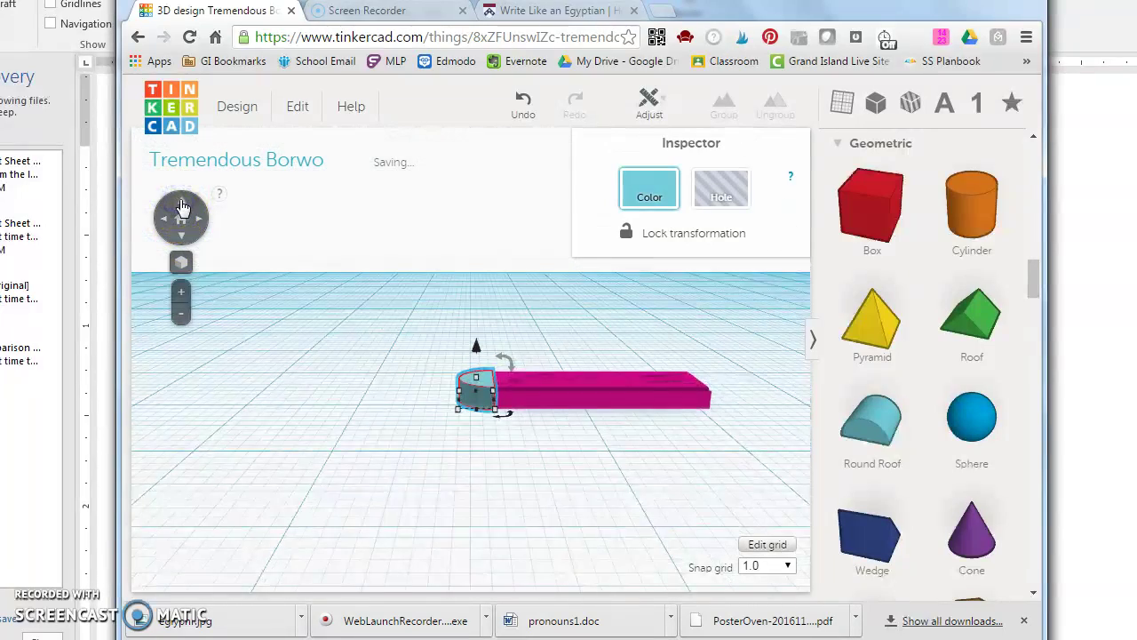
{"action": "left_click", "coordinate": [180, 206]}
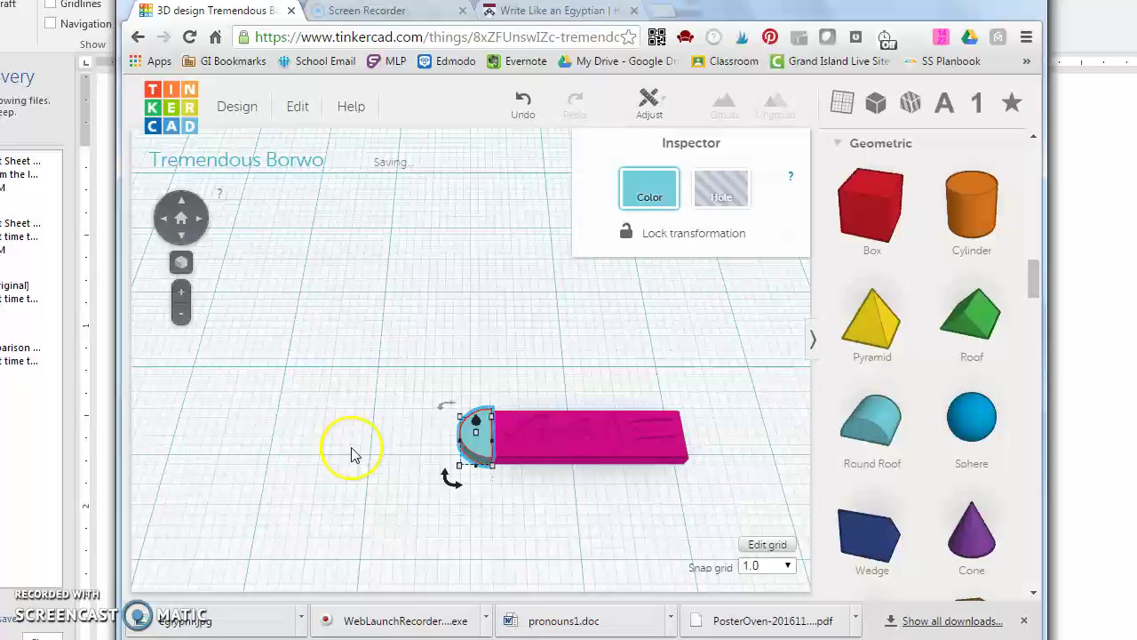
{"action": "left_click", "coordinate": [566, 511]}
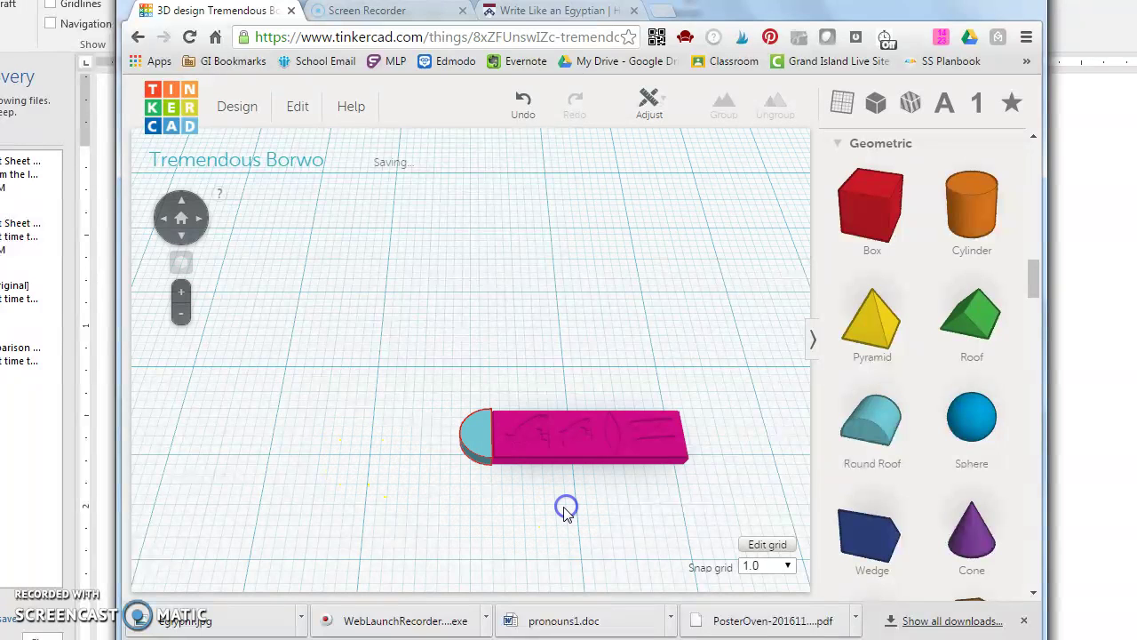
Duplicate the half-round end piece and place the copy over the slab's opposite end.
{"action": "left_click", "coordinate": [477, 432]}
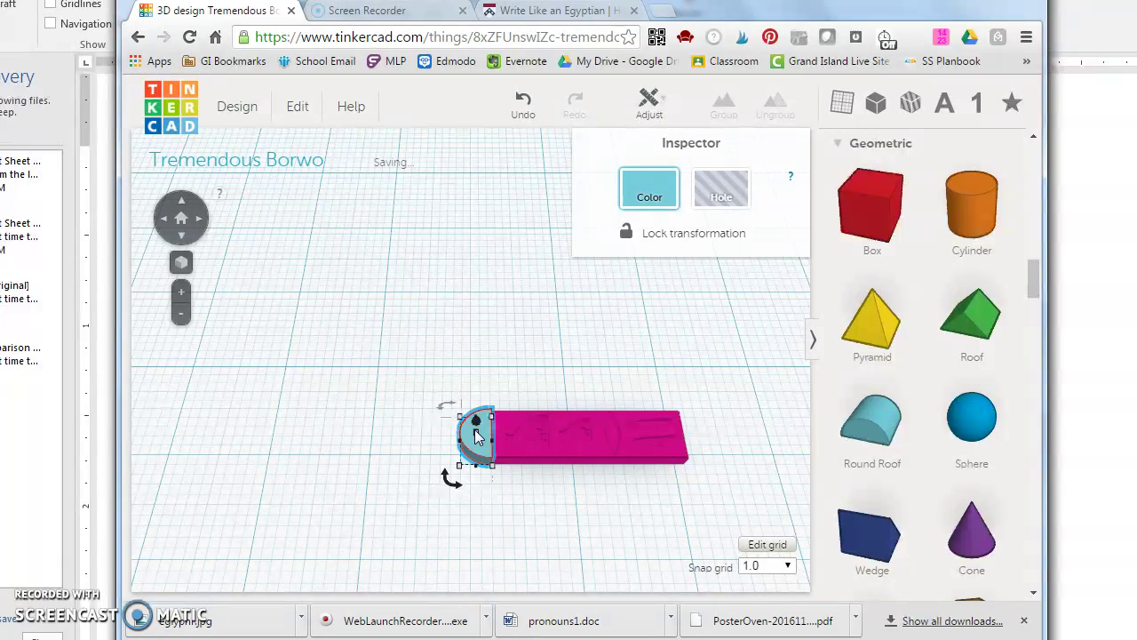
{"action": "left_click", "coordinate": [721, 399]}
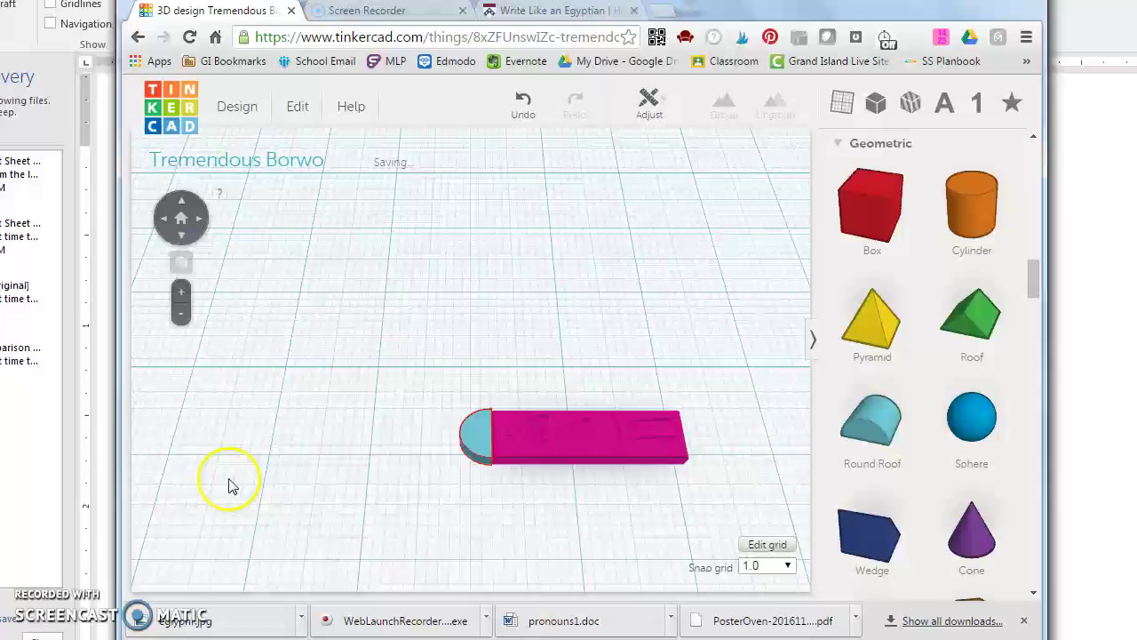
{"action": "key", "text": "ctrl+v"}
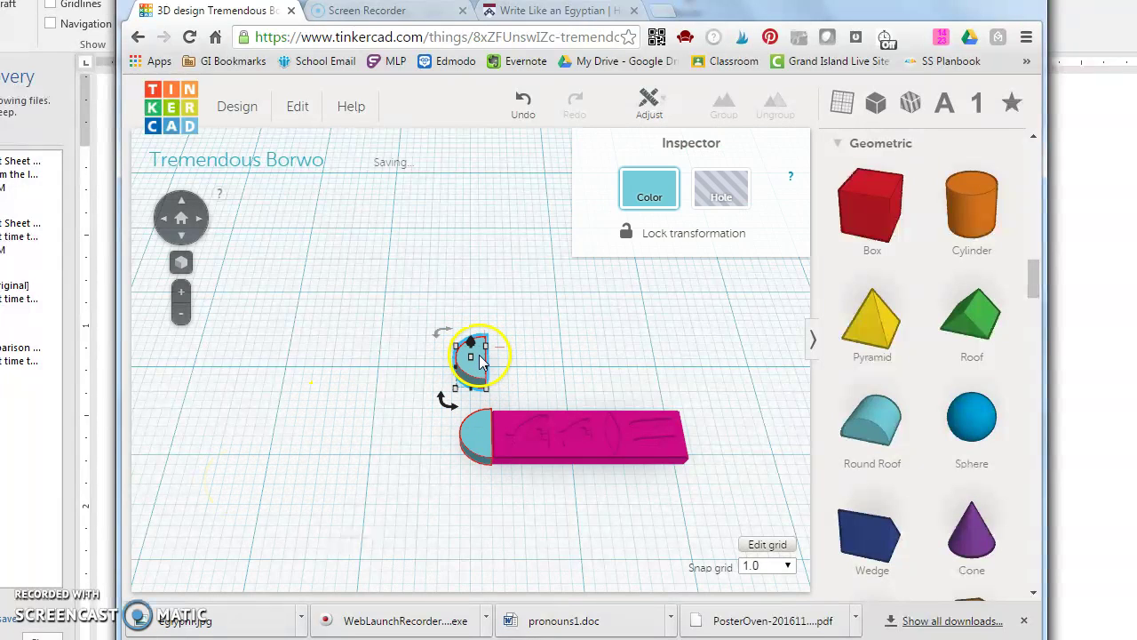
{"action": "left_click_drag", "start_coordinate": [480, 360], "coordinate": [638, 411]}
Rotate the copied half-round piece so its curved side points away from the hieroglyph slab.
{"action": "left_click_drag", "start_coordinate": [646, 481], "coordinate": [641, 484]}
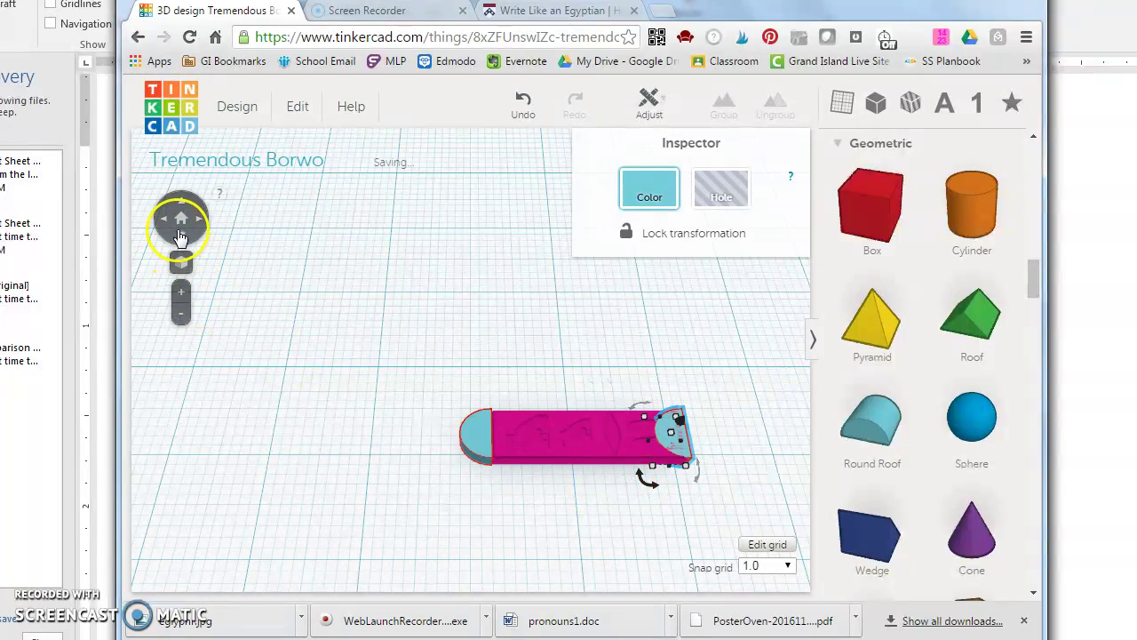
{"action": "left_click", "coordinate": [179, 234]}
{"action": "left_click", "coordinate": [178, 233]}
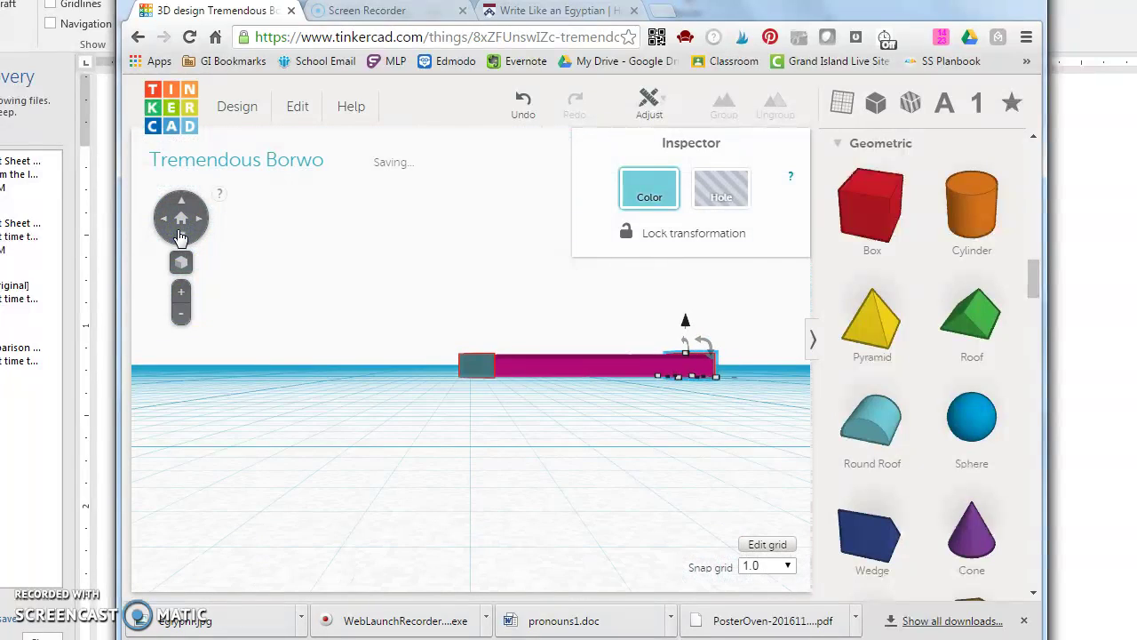
{"action": "left_click_drag", "start_coordinate": [702, 343], "coordinate": [660, 375]}
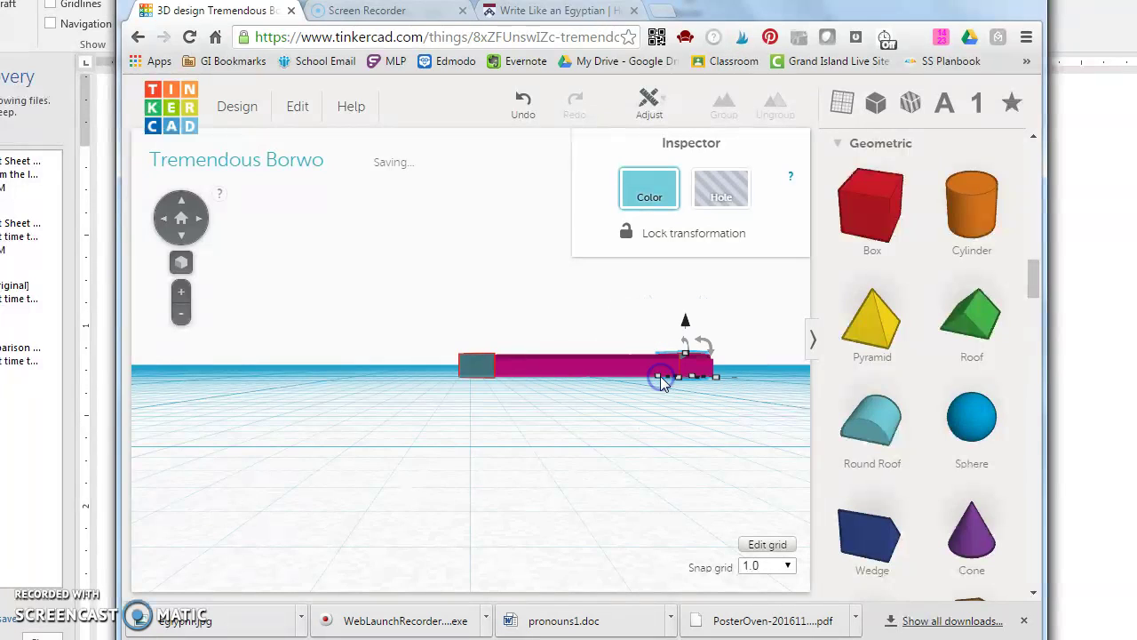
{"action": "left_click", "coordinate": [693, 368]}
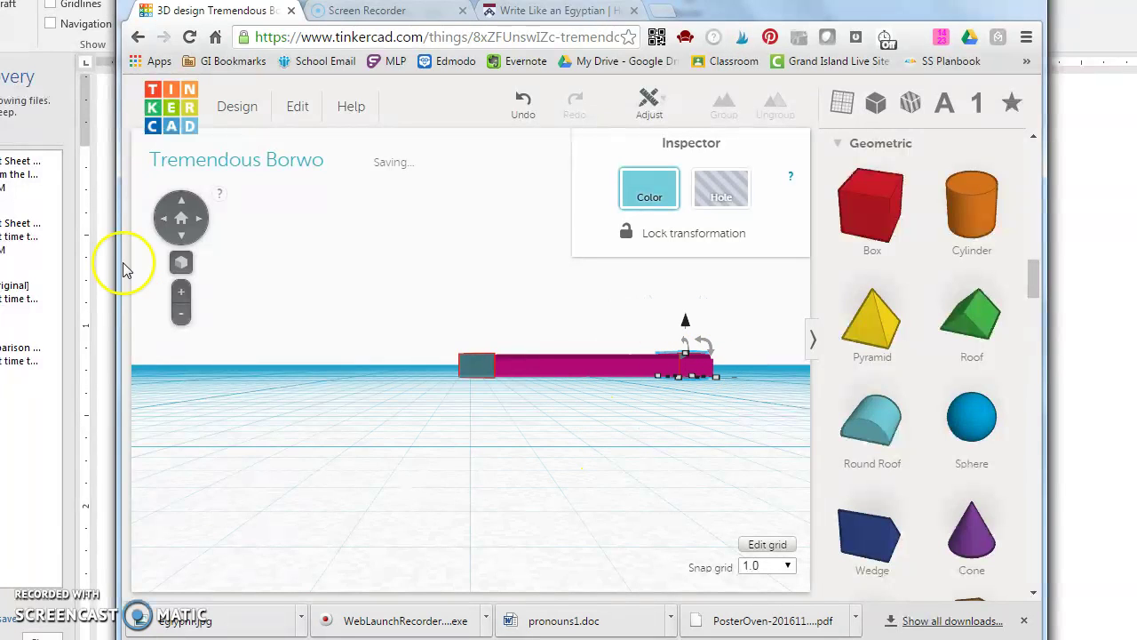
Move the copied half-round piece outward until its flat face meets the slab's end.
{"action": "left_click", "coordinate": [167, 220]}
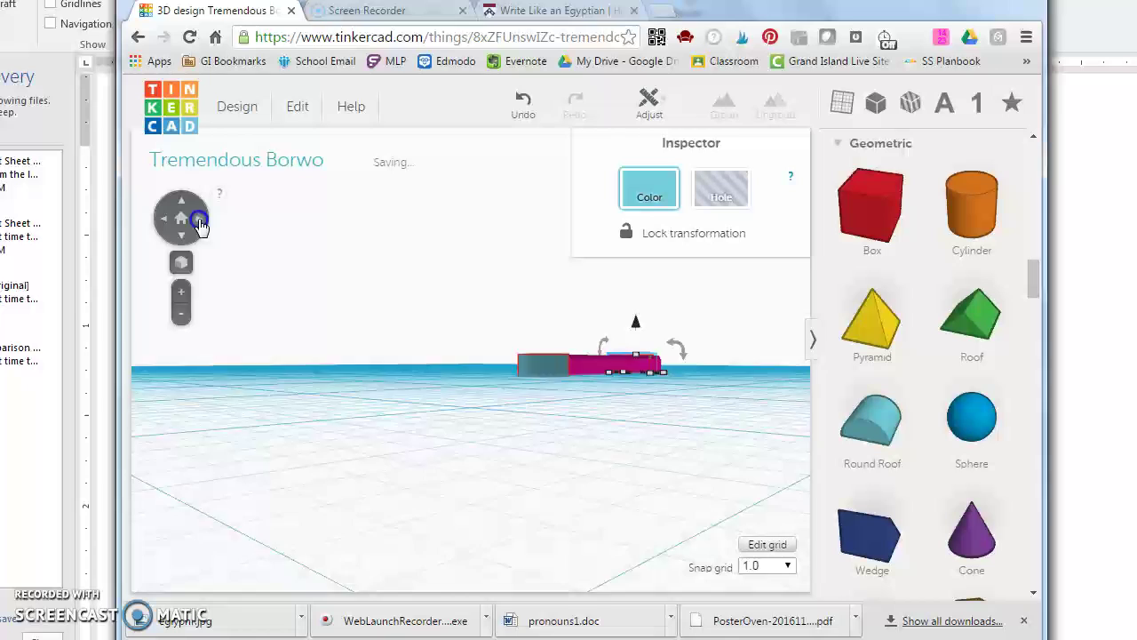
{"action": "left_click", "coordinate": [200, 223]}
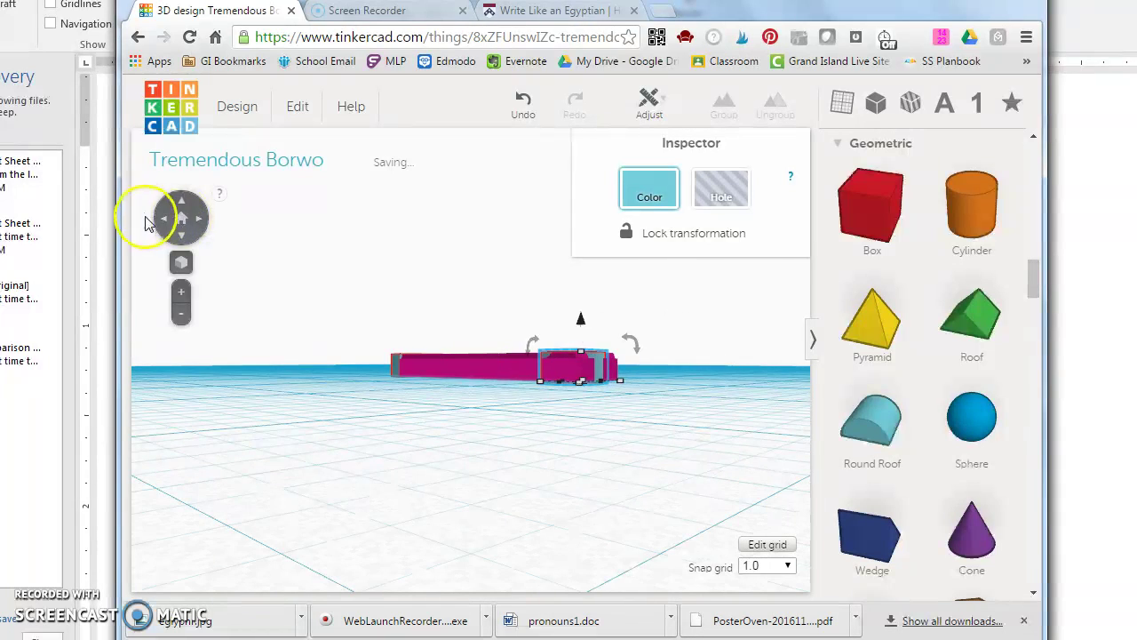
{"action": "left_click", "coordinate": [184, 236]}
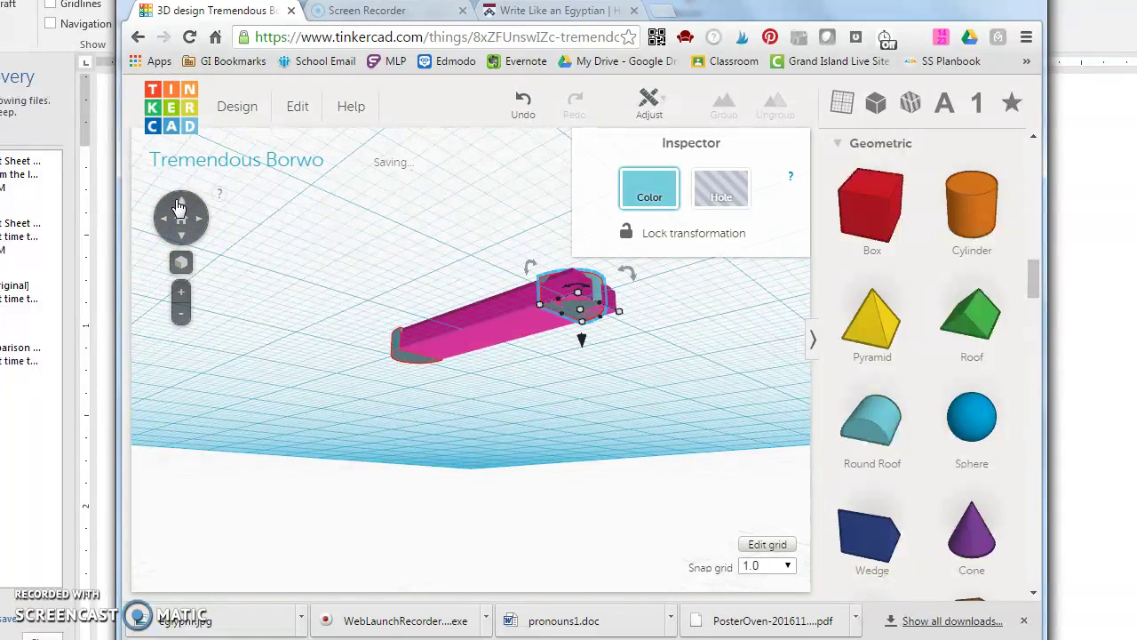
{"action": "left_click", "coordinate": [180, 206]}
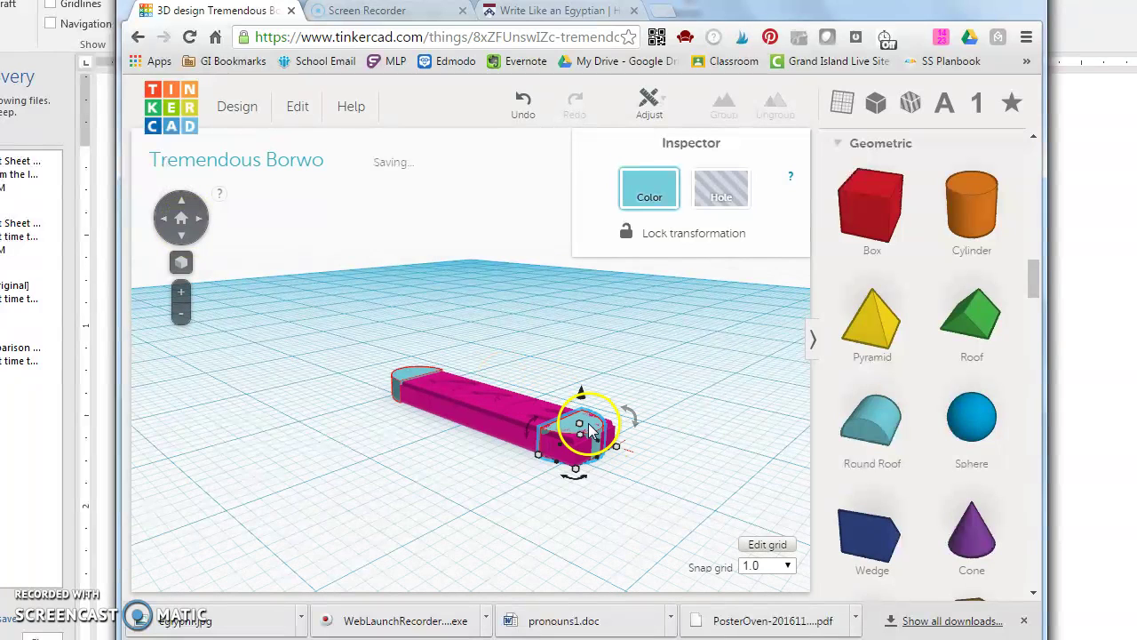
{"action": "mouse_move", "coordinate": [589, 425]}
{"action": "left_mouse_down"}
{"action": "mouse_move", "coordinate": [610, 447]}
{"action": "mouse_move", "coordinate": [605, 436]}
{"action": "left_mouse_up"}
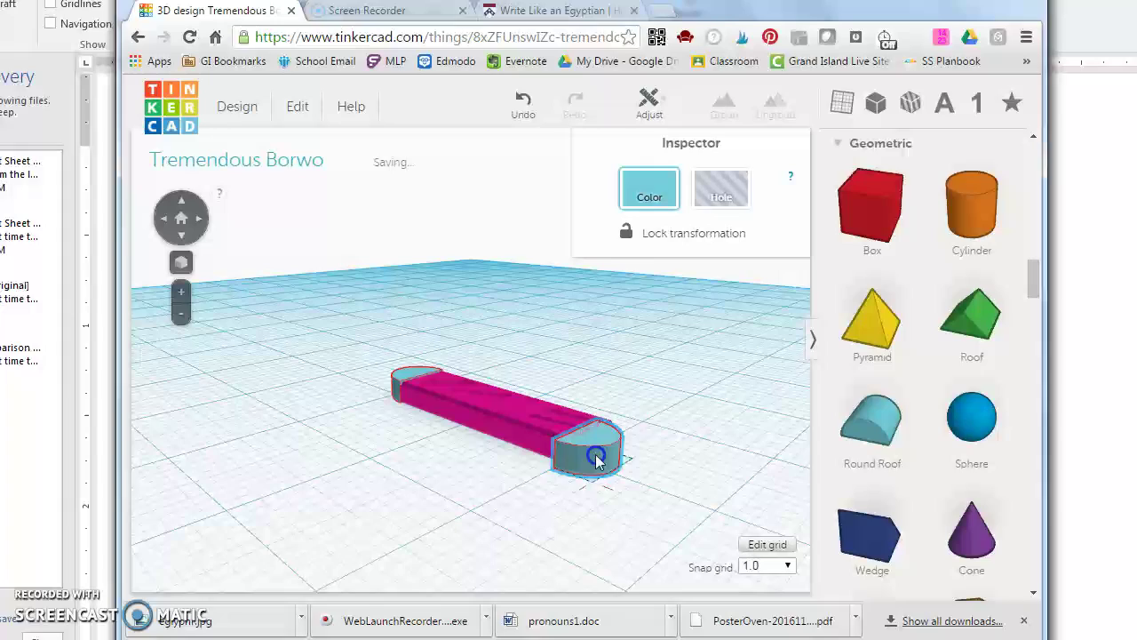
{"action": "key", "text": "Right"}
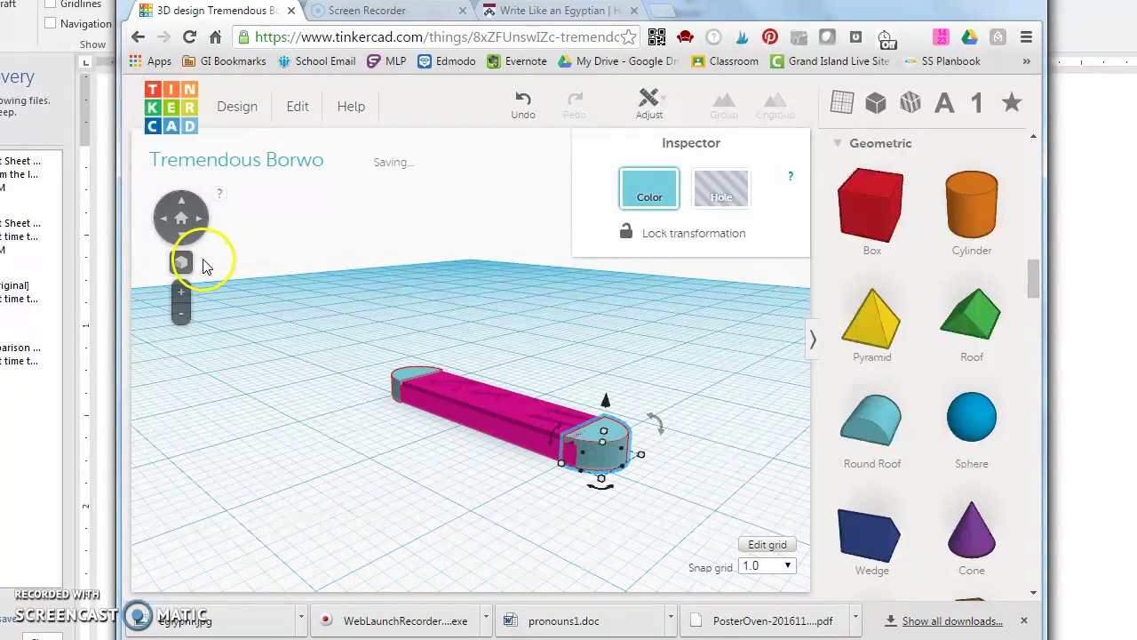
Examine the cartouche from above and compare the dimensions of the original half-round end piece with those of the slab.
{"action": "left_click", "coordinate": [181, 211]}
{"action": "left_click", "coordinate": [183, 208]}
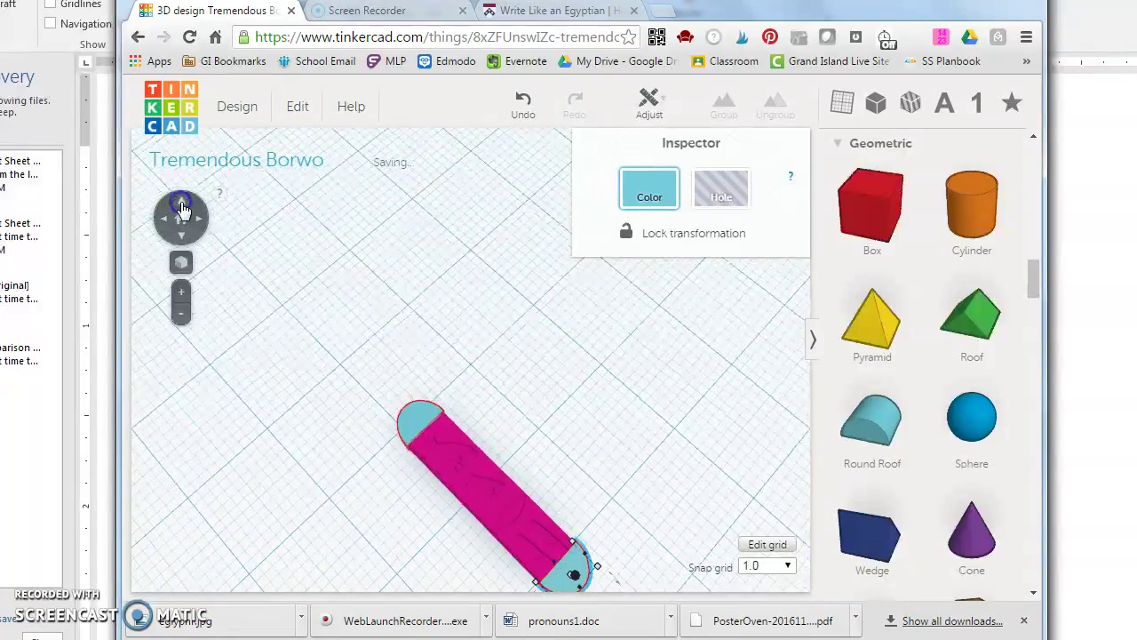
{"action": "scroll", "coordinate": [651, 484], "scroll_direction": "down", "scroll_amount": 2}
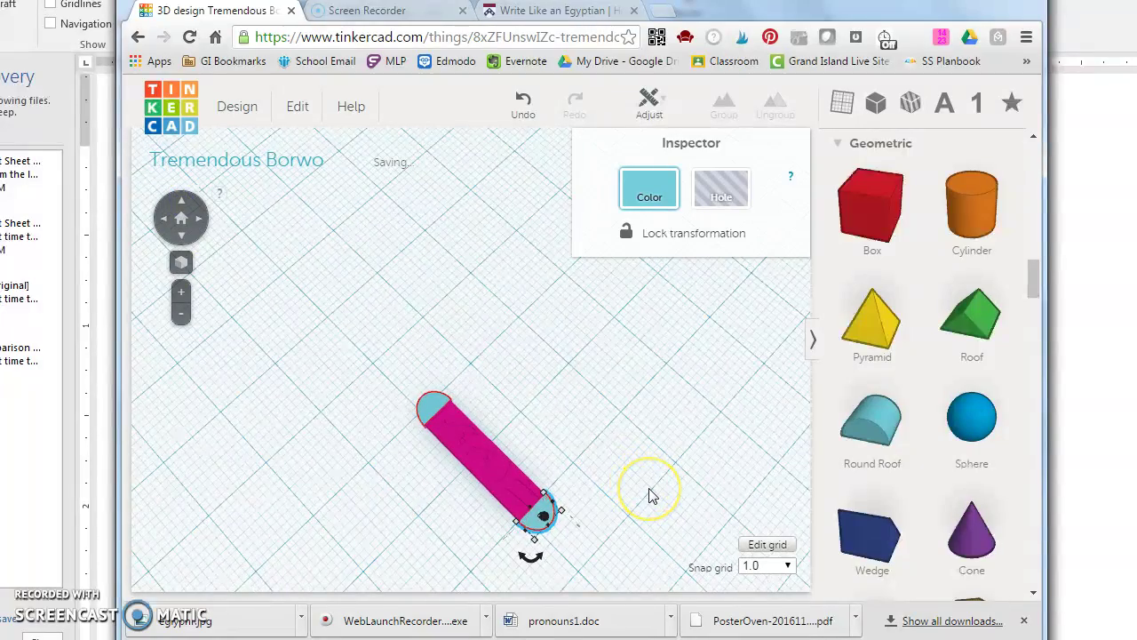
{"action": "scroll", "coordinate": [648, 494], "scroll_direction": "up", "scroll_amount": 3}
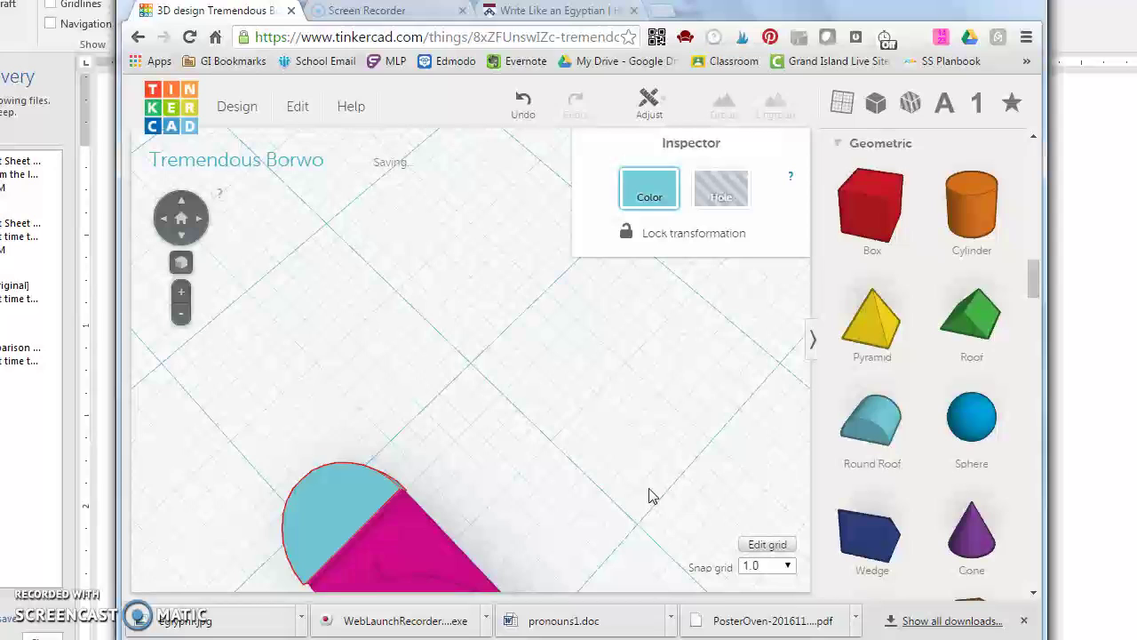
{"action": "left_click", "coordinate": [342, 519]}
{"action": "mouse_move", "coordinate": [328, 511]}
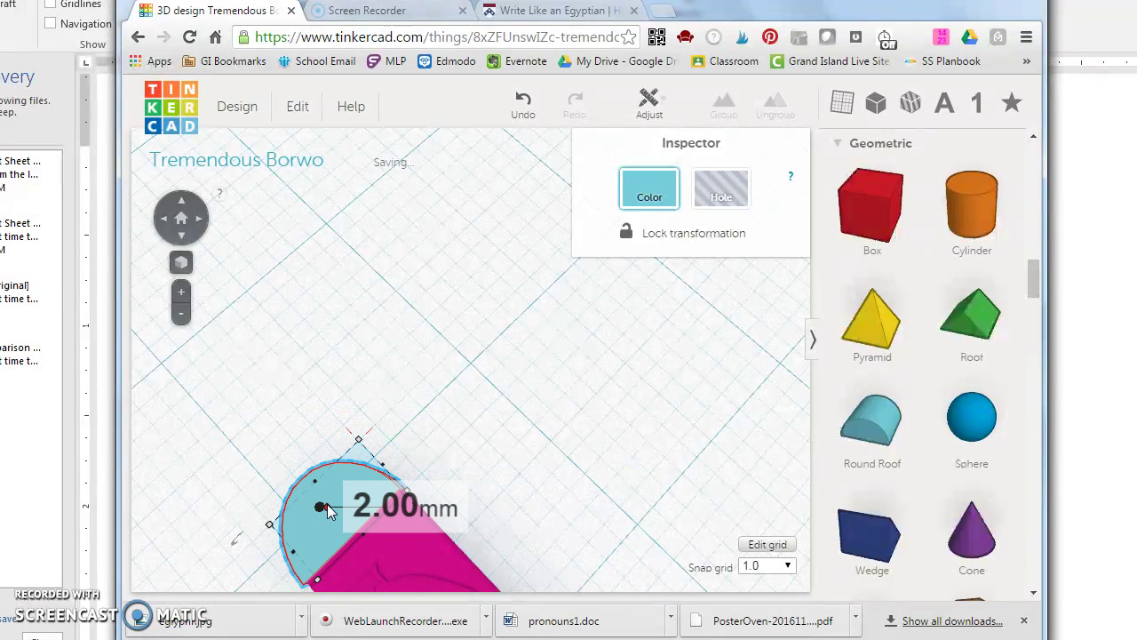
{"action": "mouse_move", "coordinate": [363, 538]}
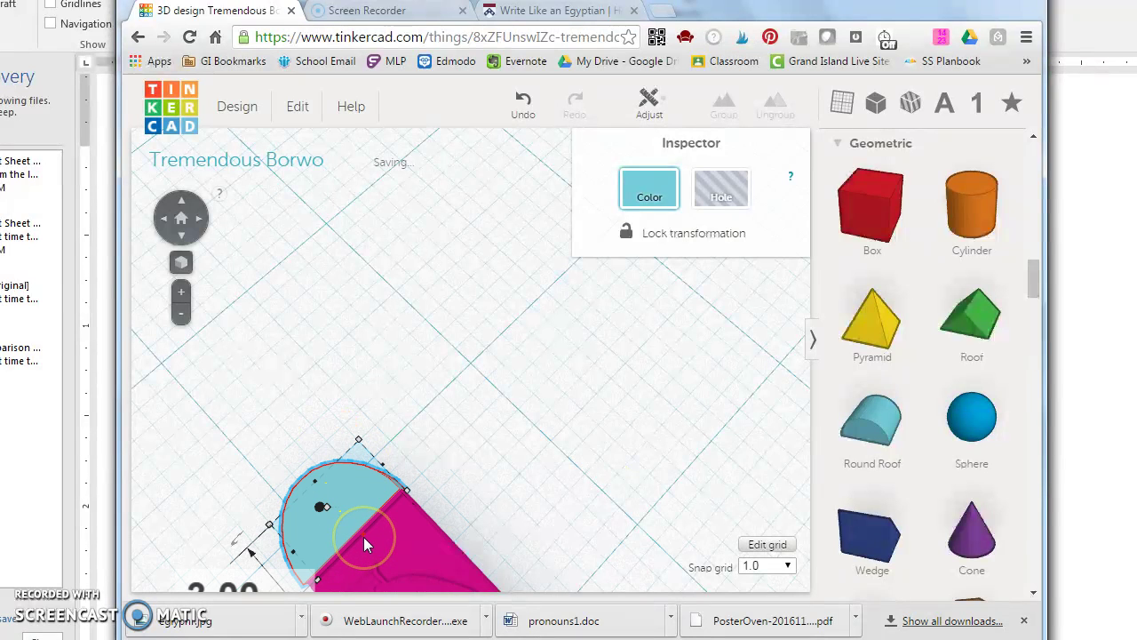
{"action": "scroll", "coordinate": [363, 537], "scroll_direction": "down", "scroll_amount": 3}
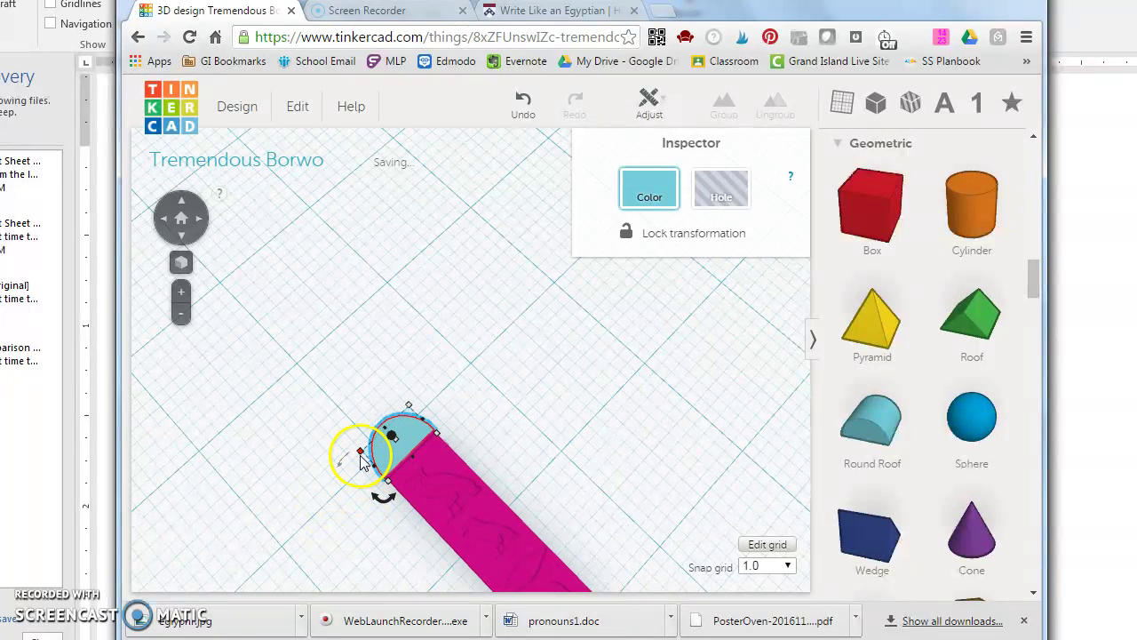
{"action": "mouse_move", "coordinate": [360, 451]}
{"action": "left_click", "coordinate": [439, 465]}
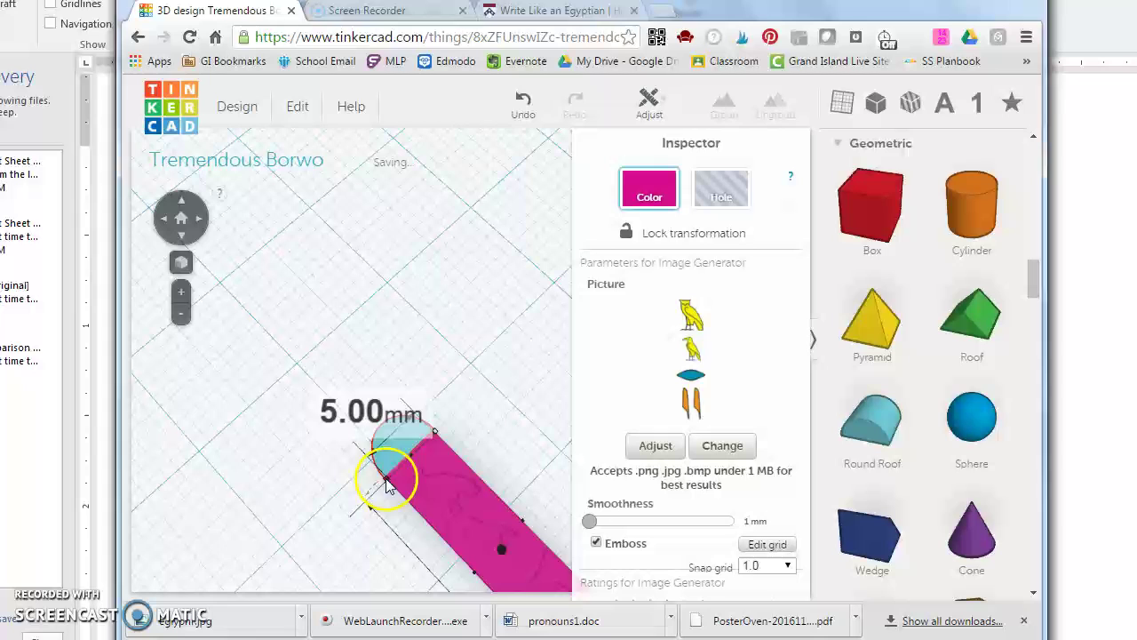
{"action": "mouse_move", "coordinate": [435, 429]}
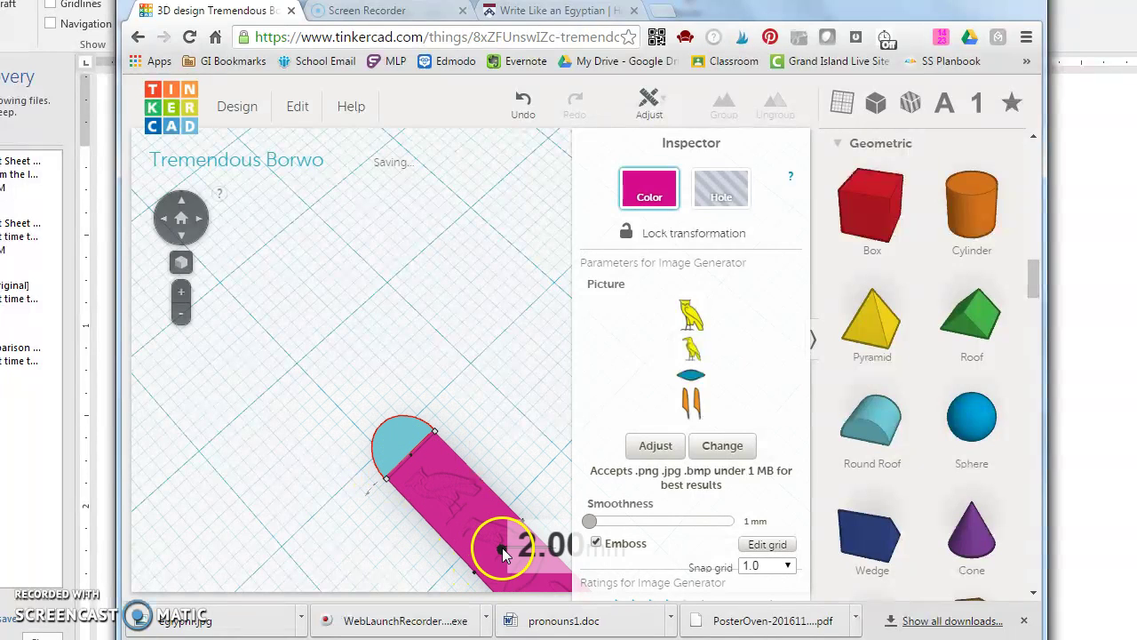
{"action": "scroll", "coordinate": [315, 469], "scroll_direction": "up", "scroll_amount": 1}
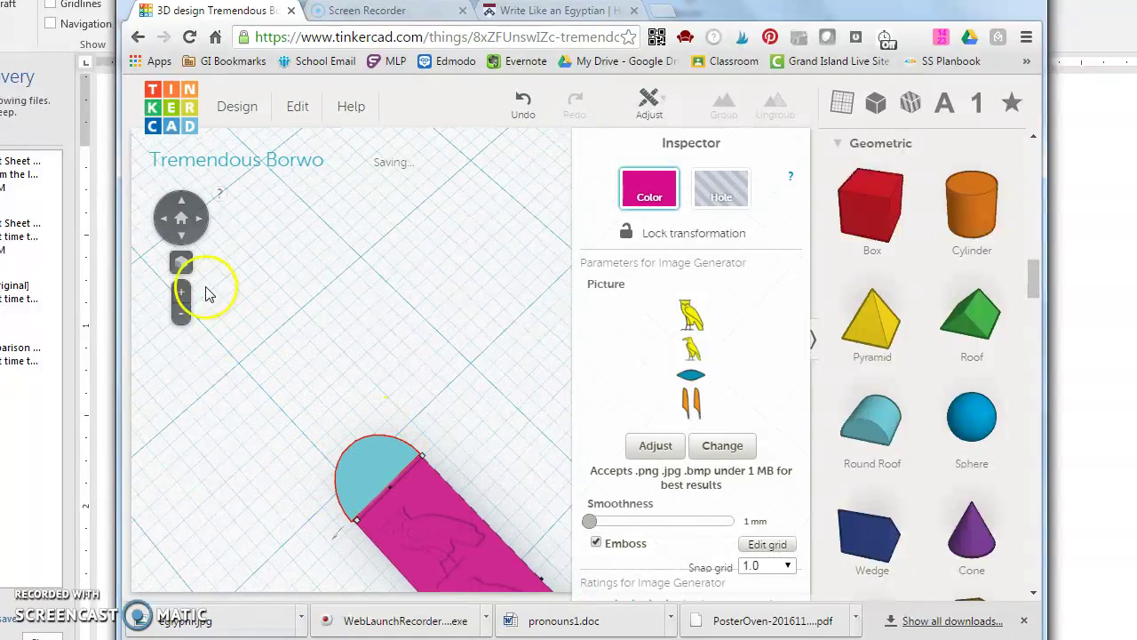
Inspect the joints between the slab and both end pieces from the sides, below and above.
{"action": "left_click", "coordinate": [178, 236]}
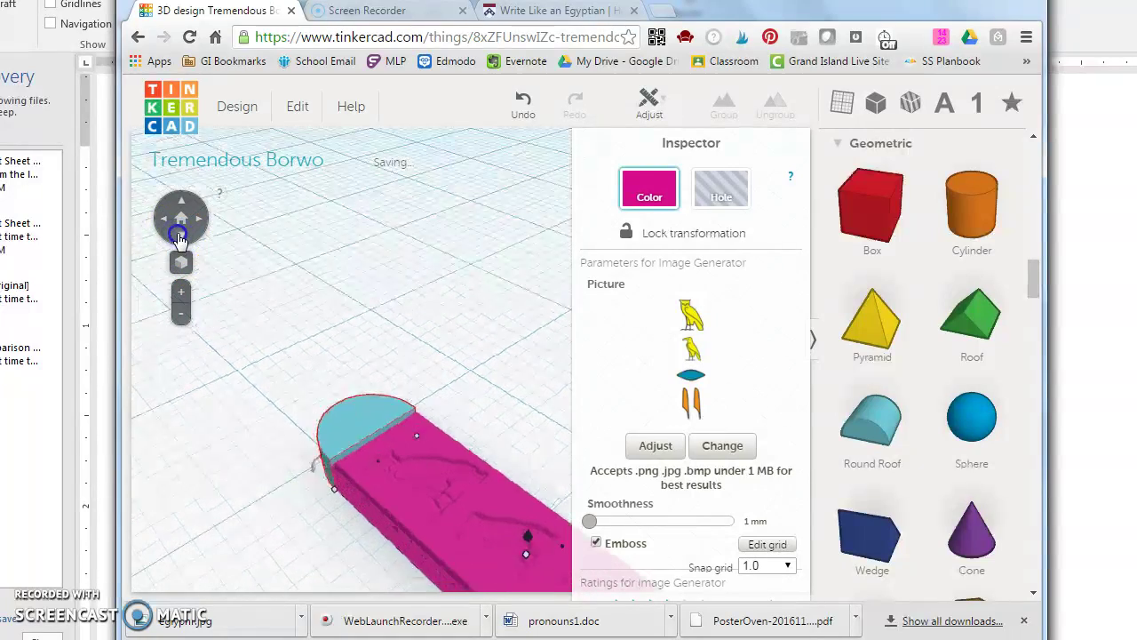
{"action": "left_click", "coordinate": [179, 236]}
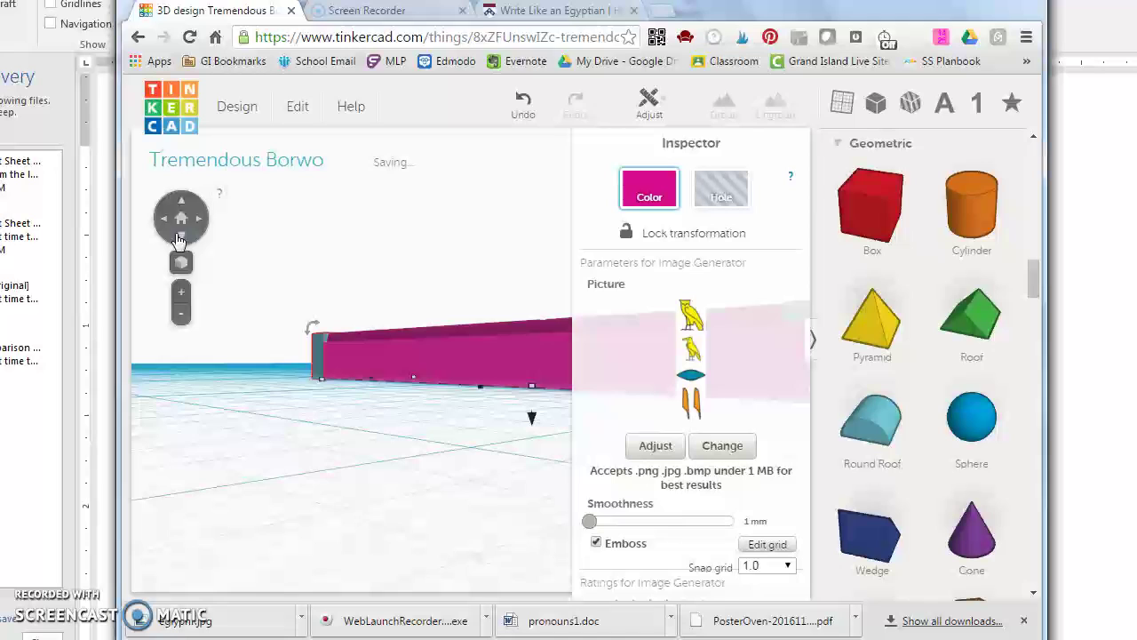
{"action": "left_click", "coordinate": [169, 224]}
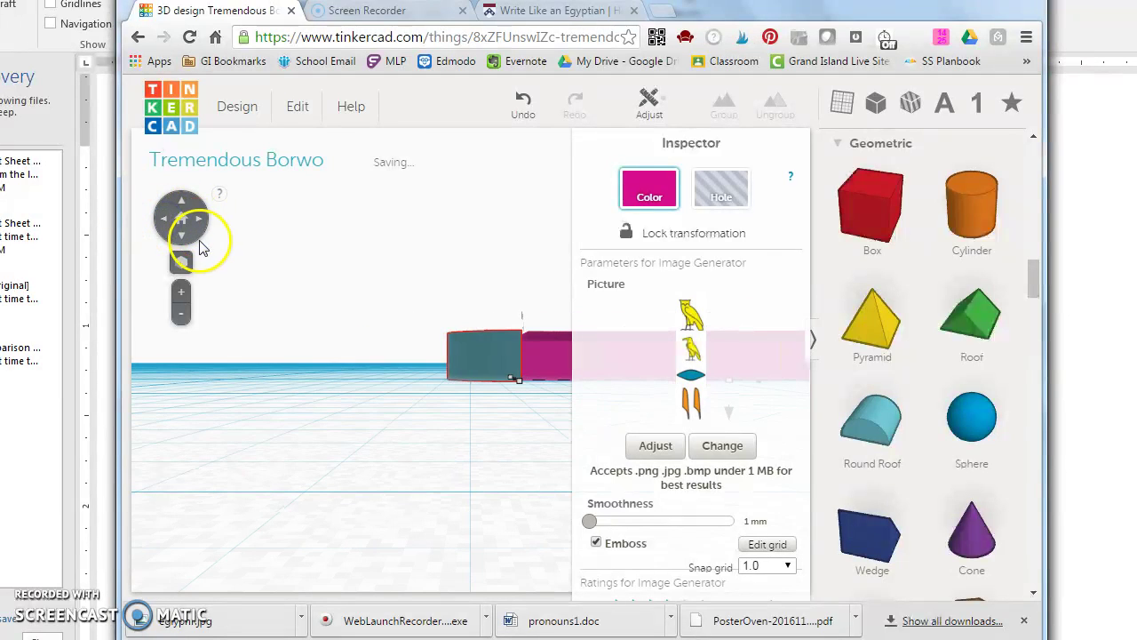
{"action": "left_click", "coordinate": [167, 218]}
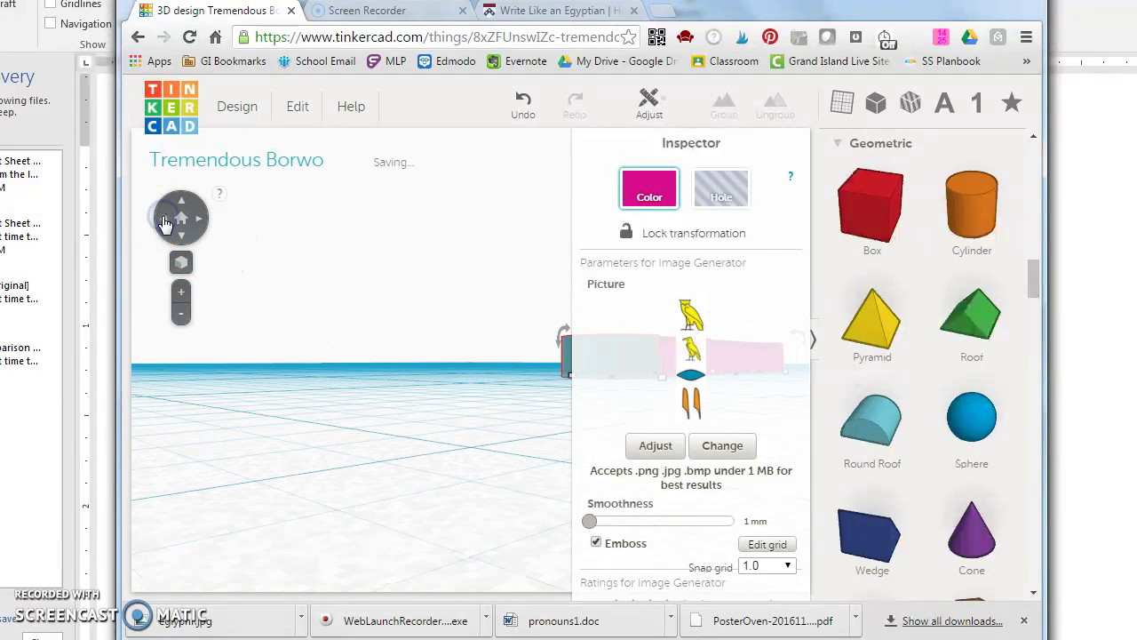
{"action": "left_click", "coordinate": [183, 219]}
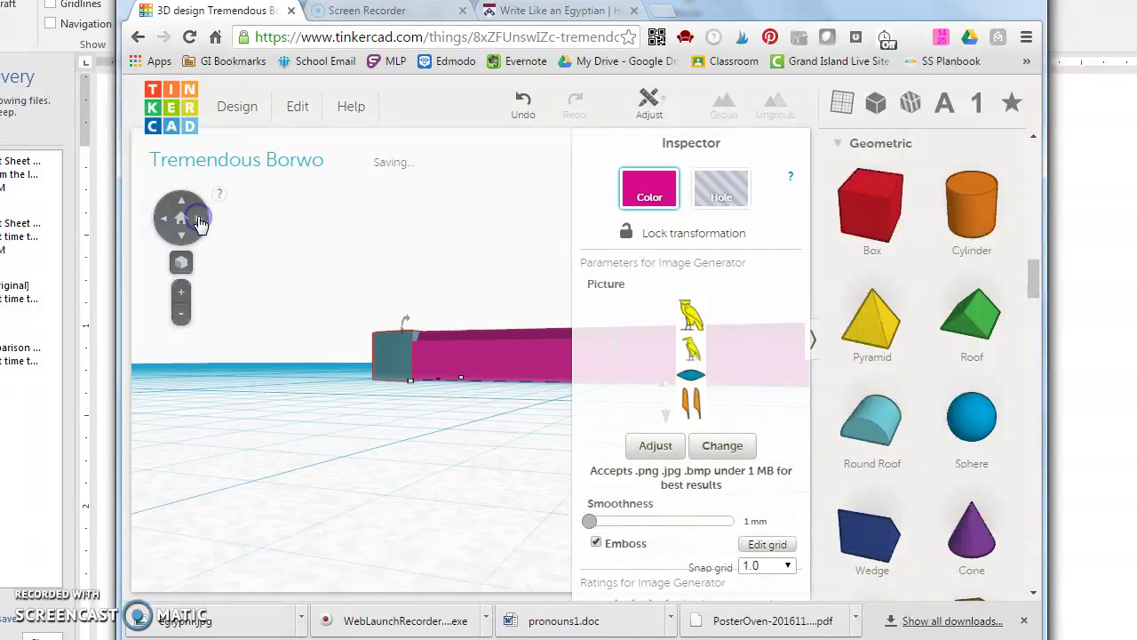
{"action": "left_click", "coordinate": [184, 221]}
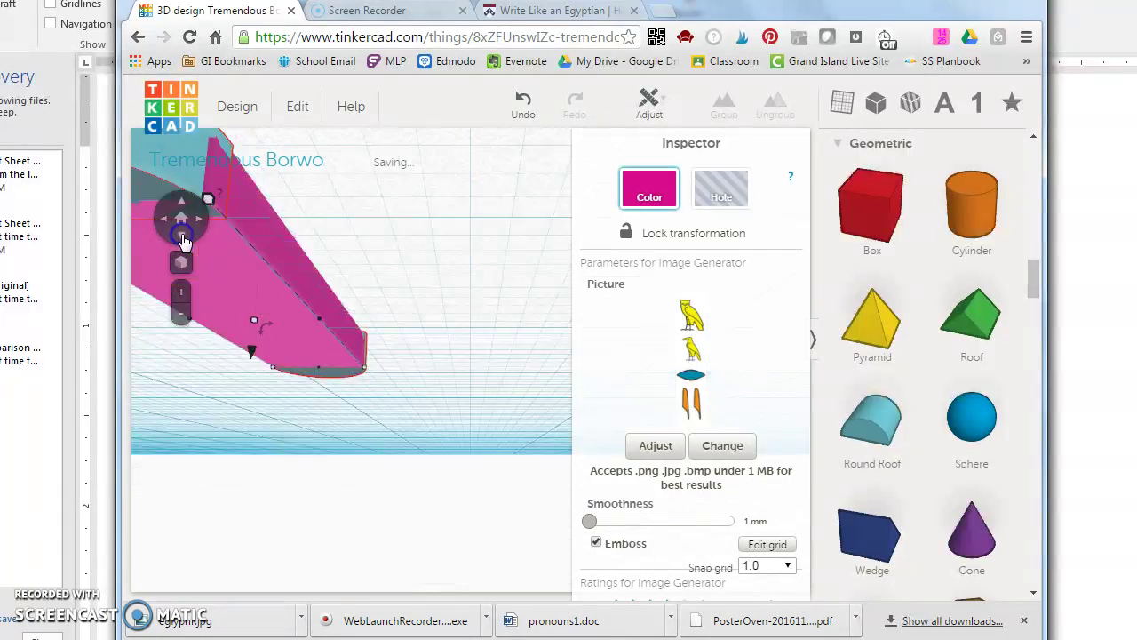
{"action": "left_click", "coordinate": [181, 215]}
{"action": "left_click", "coordinate": [181, 200]}
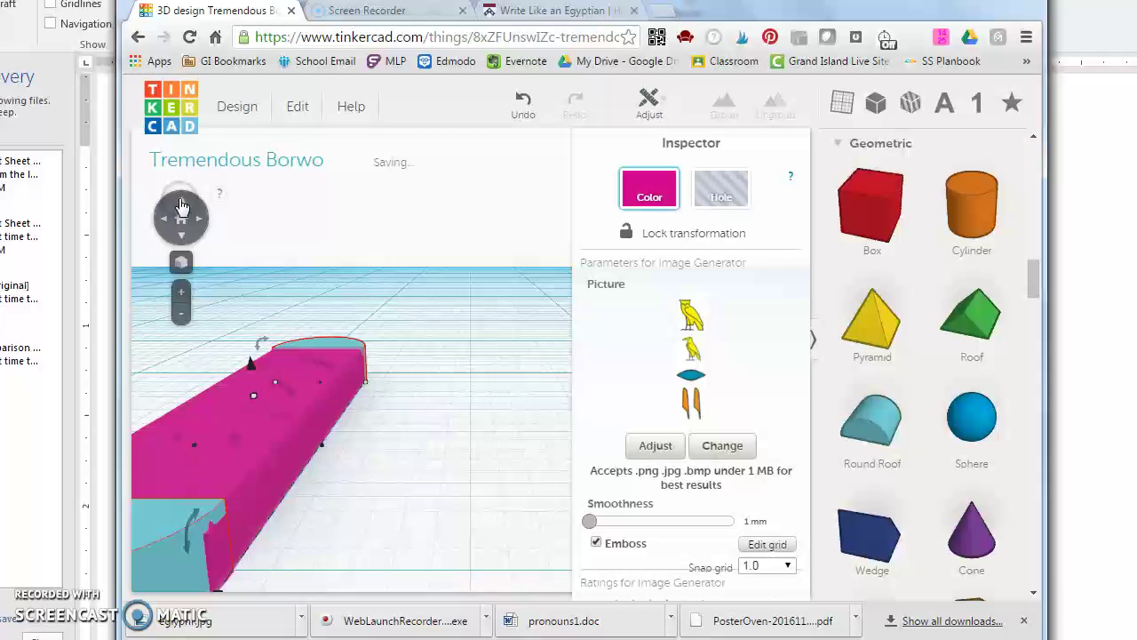
{"action": "left_click", "coordinate": [182, 202]}
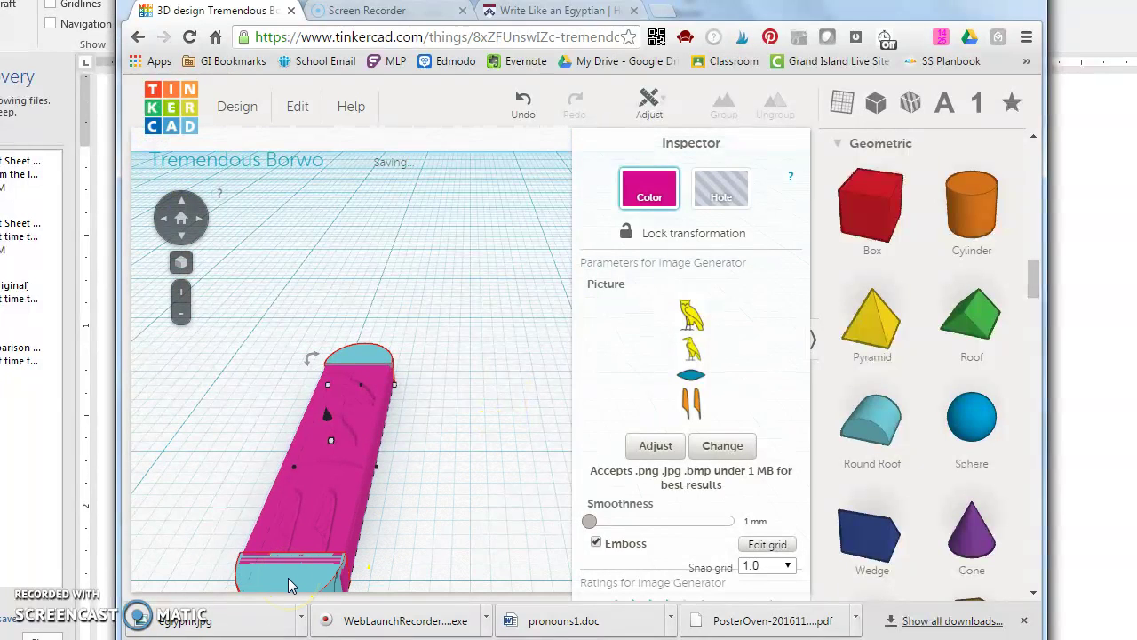
Select the slab and both half-round ends and download only these selected shapes as an STL file for 3D printing.
{"action": "left_click", "coordinate": [288, 577]}
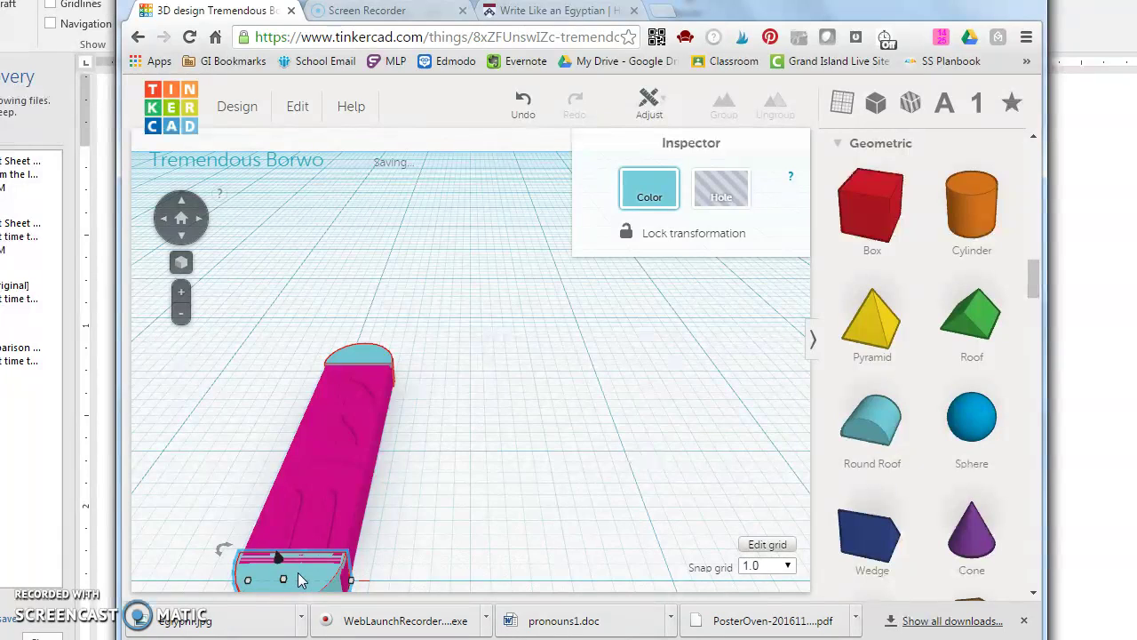
{"action": "left_click", "coordinate": [350, 458], "text": "shift"}
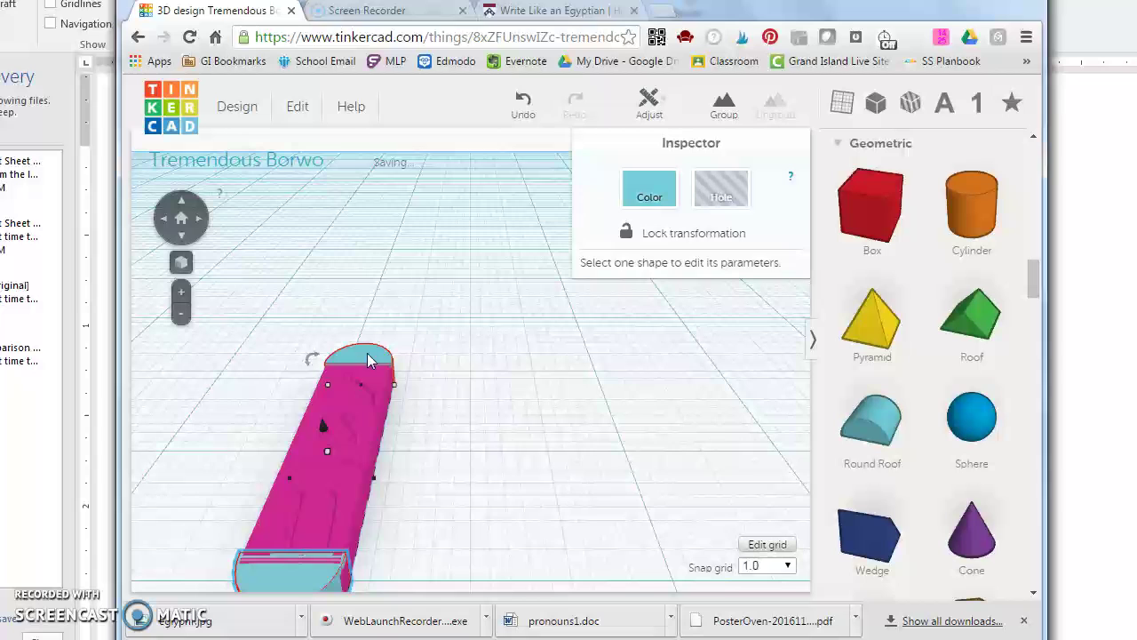
{"action": "left_click", "coordinate": [369, 358], "text": "shift"}
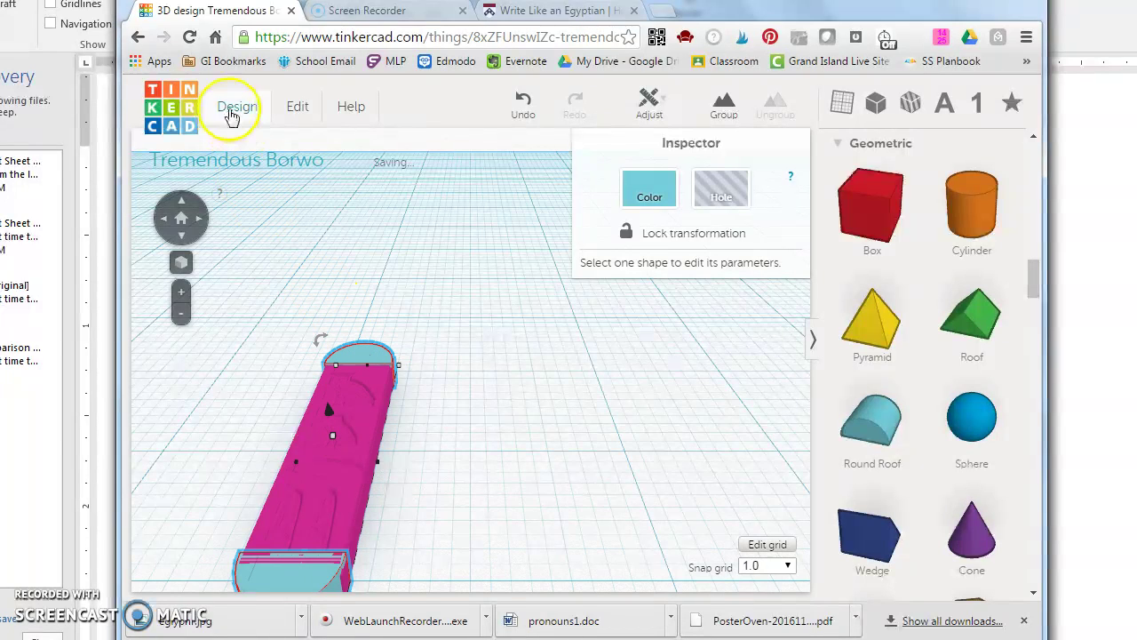
{"action": "left_click", "coordinate": [236, 107]}
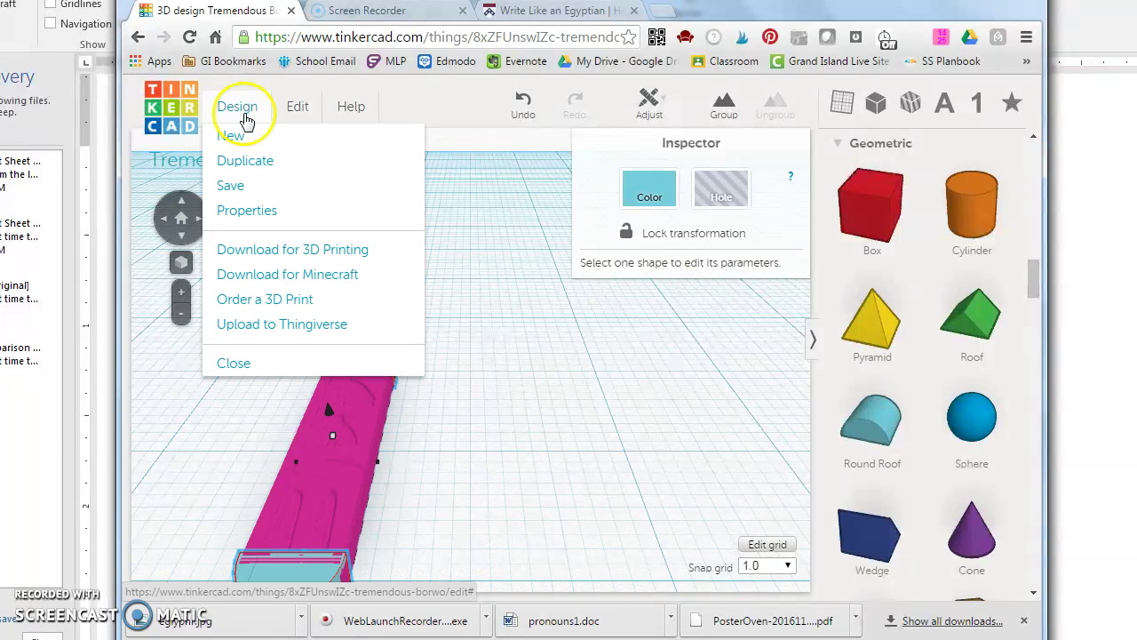
{"action": "left_click", "coordinate": [265, 257]}
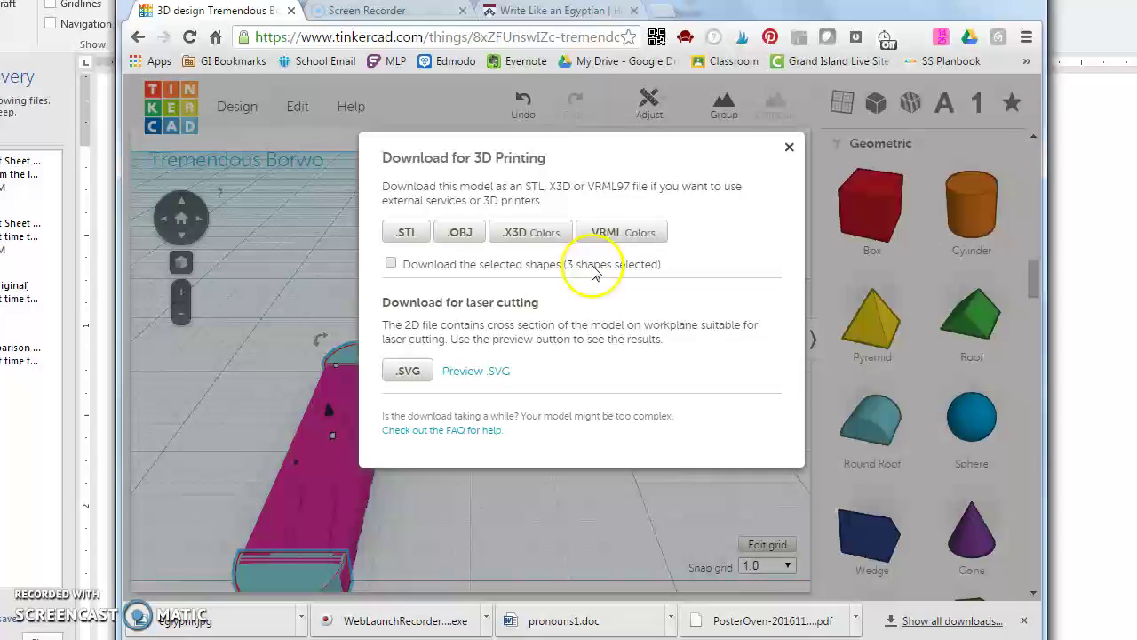
{"action": "left_click", "coordinate": [391, 264]}
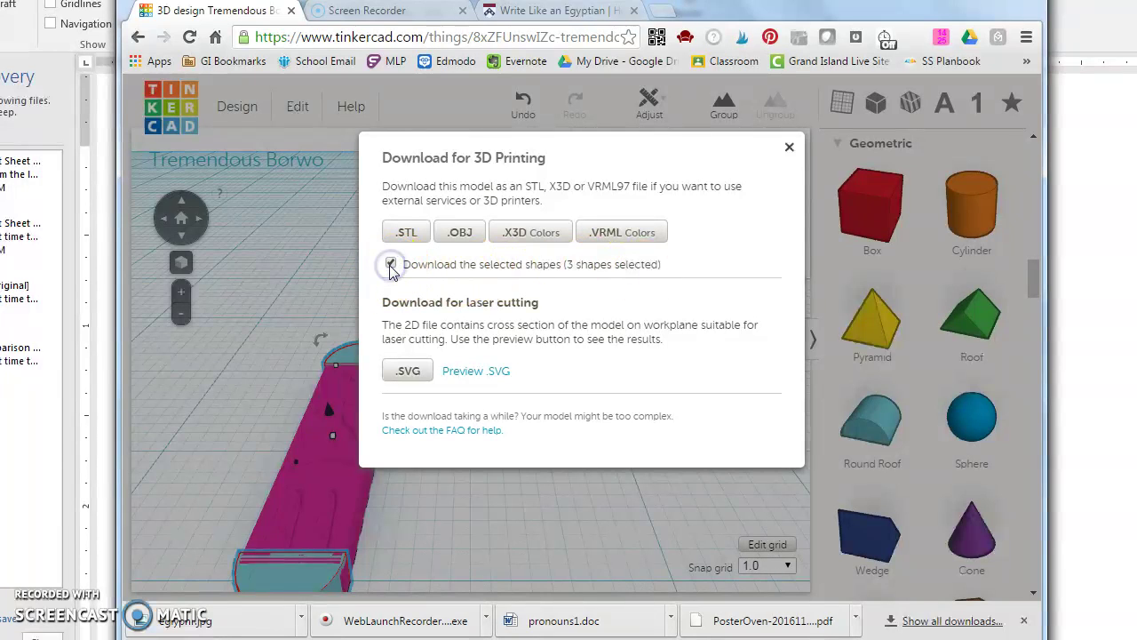
{"action": "left_click", "coordinate": [405, 236]}
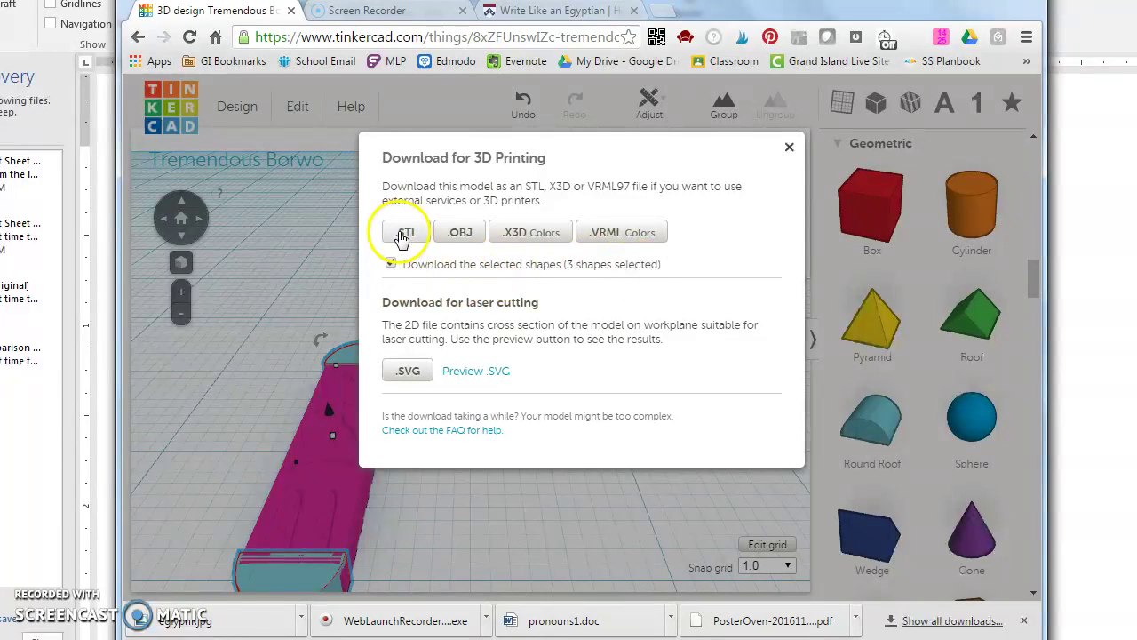
{"action": "left_click", "coordinate": [404, 236]}
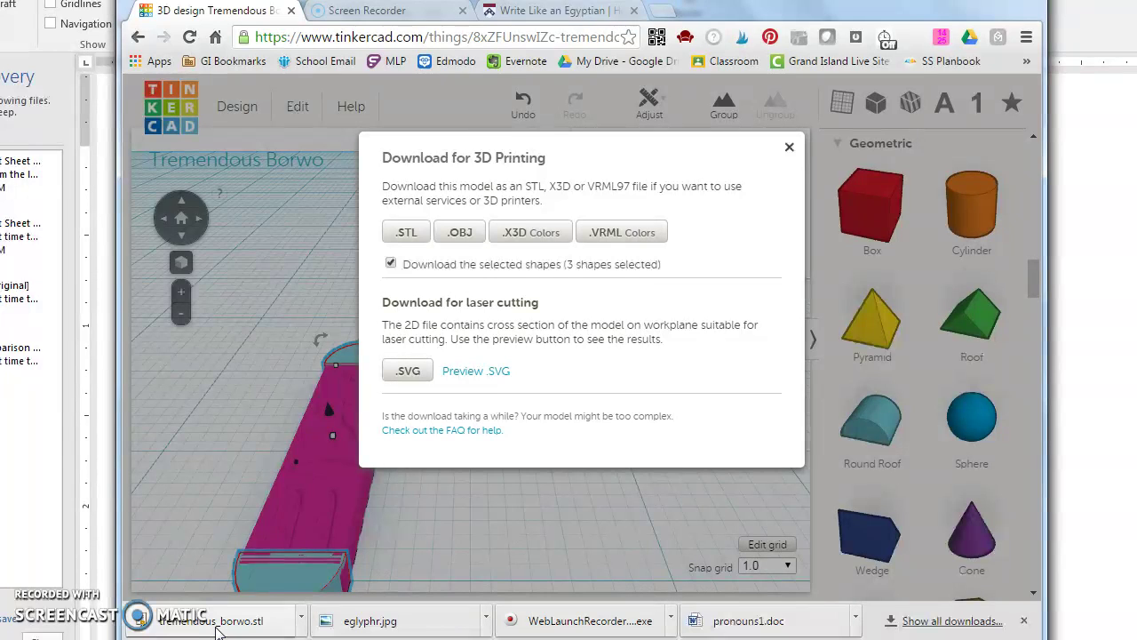
{"action": "left_click", "coordinate": [788, 147]}
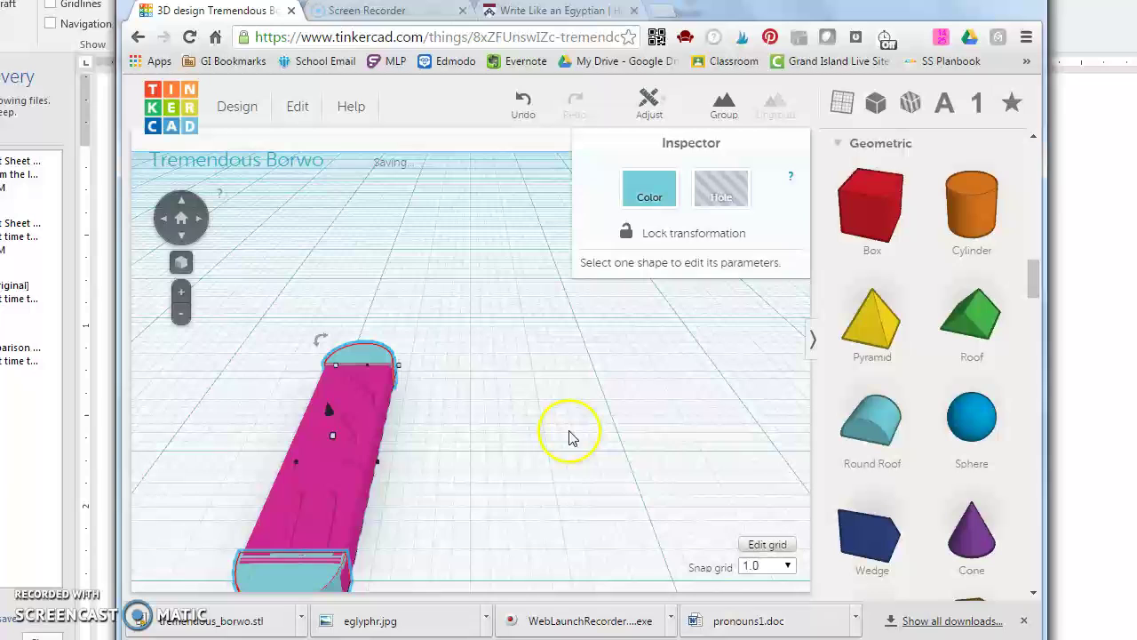